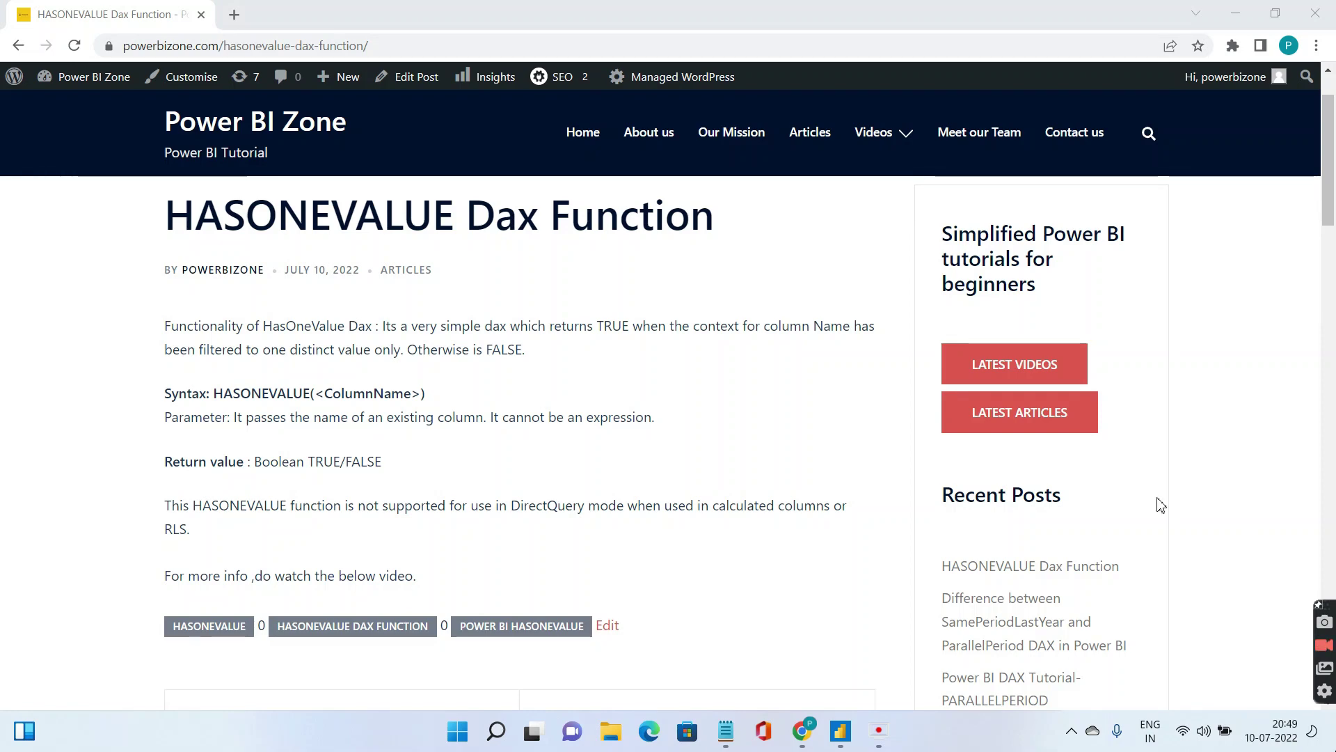
Step: Highlight the HASONEVALUE article's key phrases, then switch to the Power BI Desktop report
double_click(431, 216)
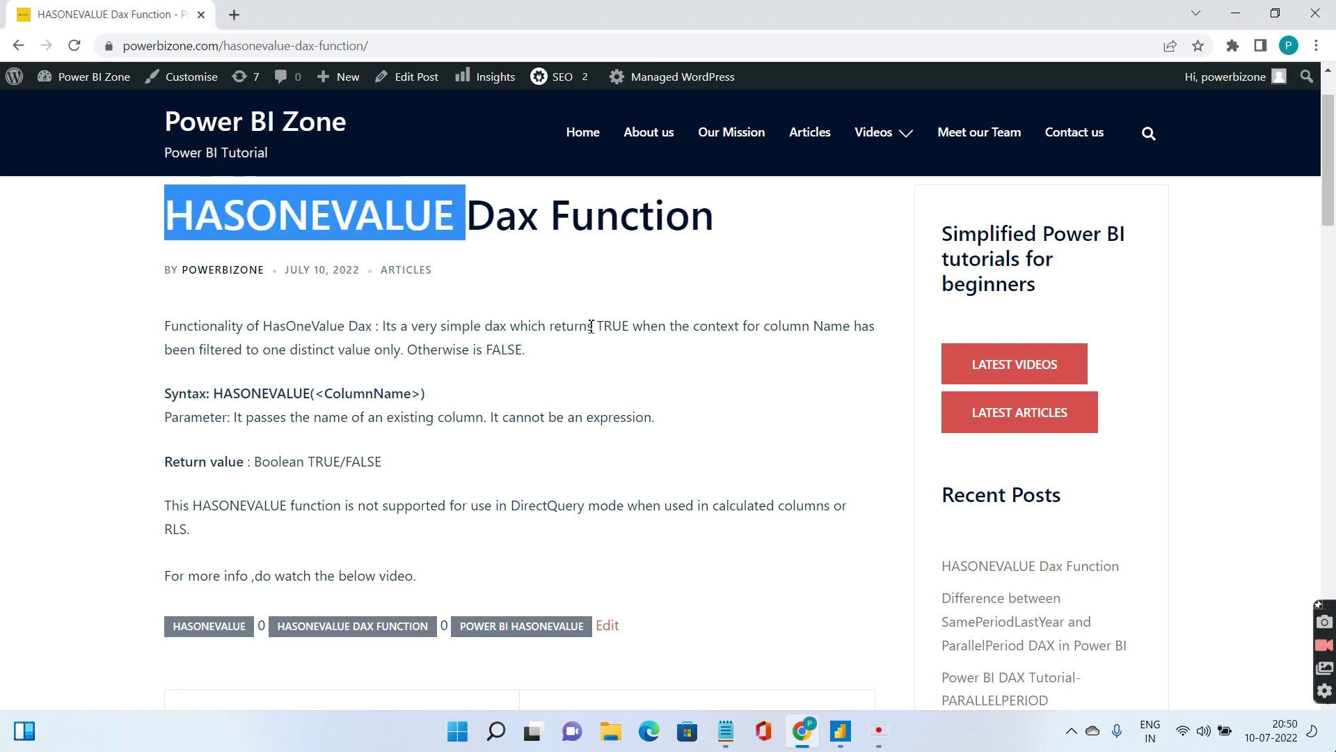
drag(586, 326, 847, 334)
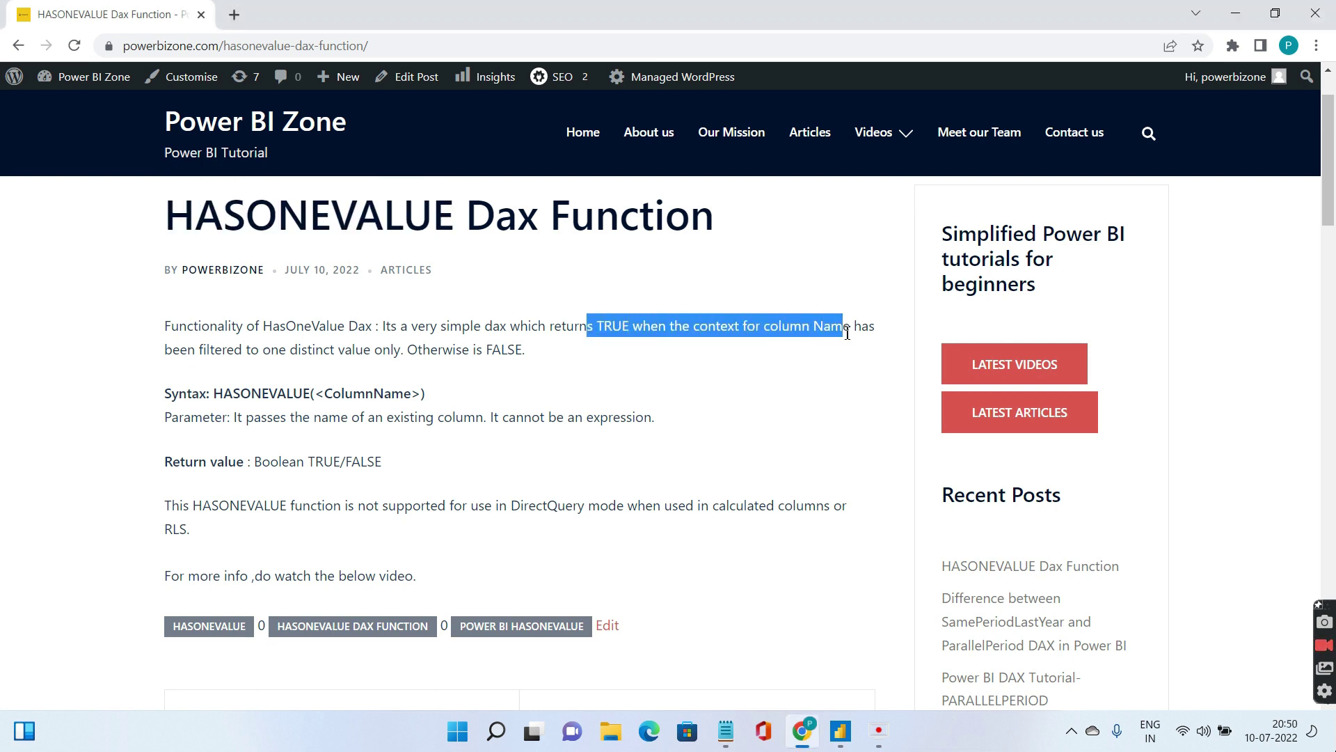
drag(272, 352, 395, 351)
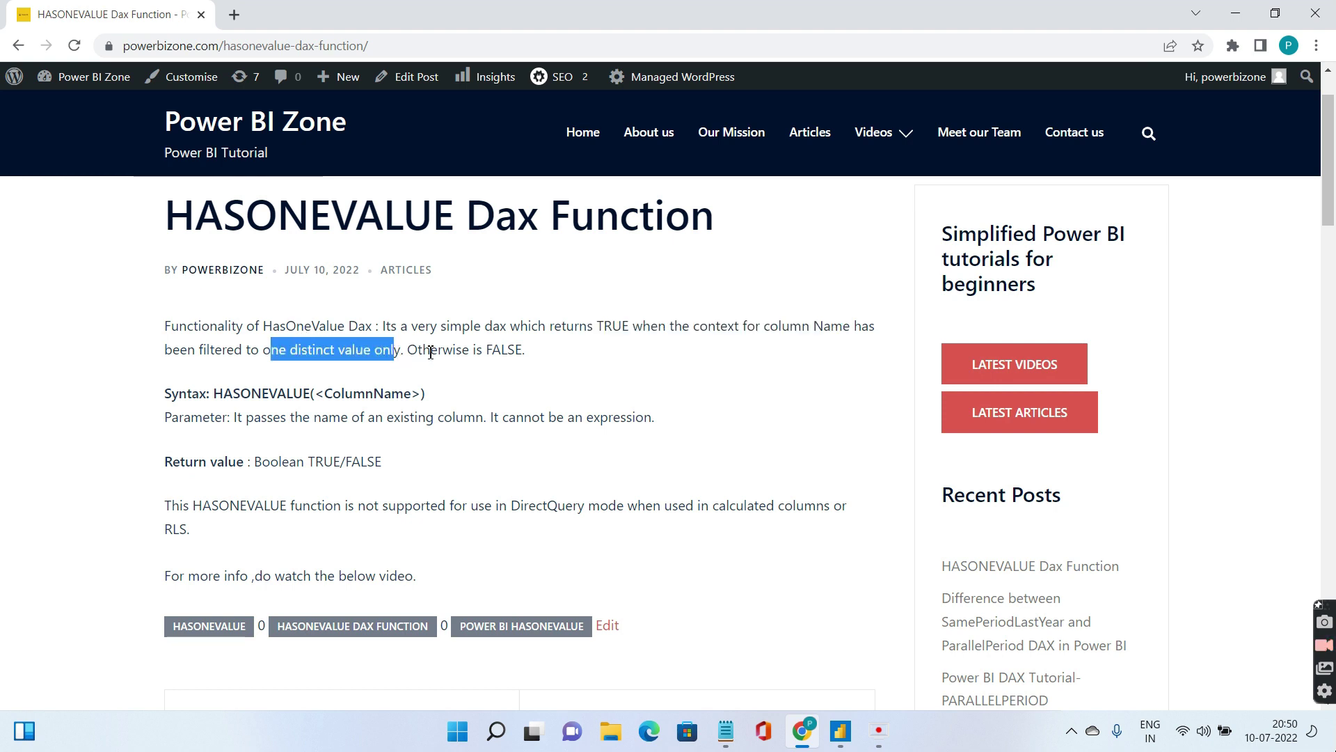
drag(494, 418, 655, 424)
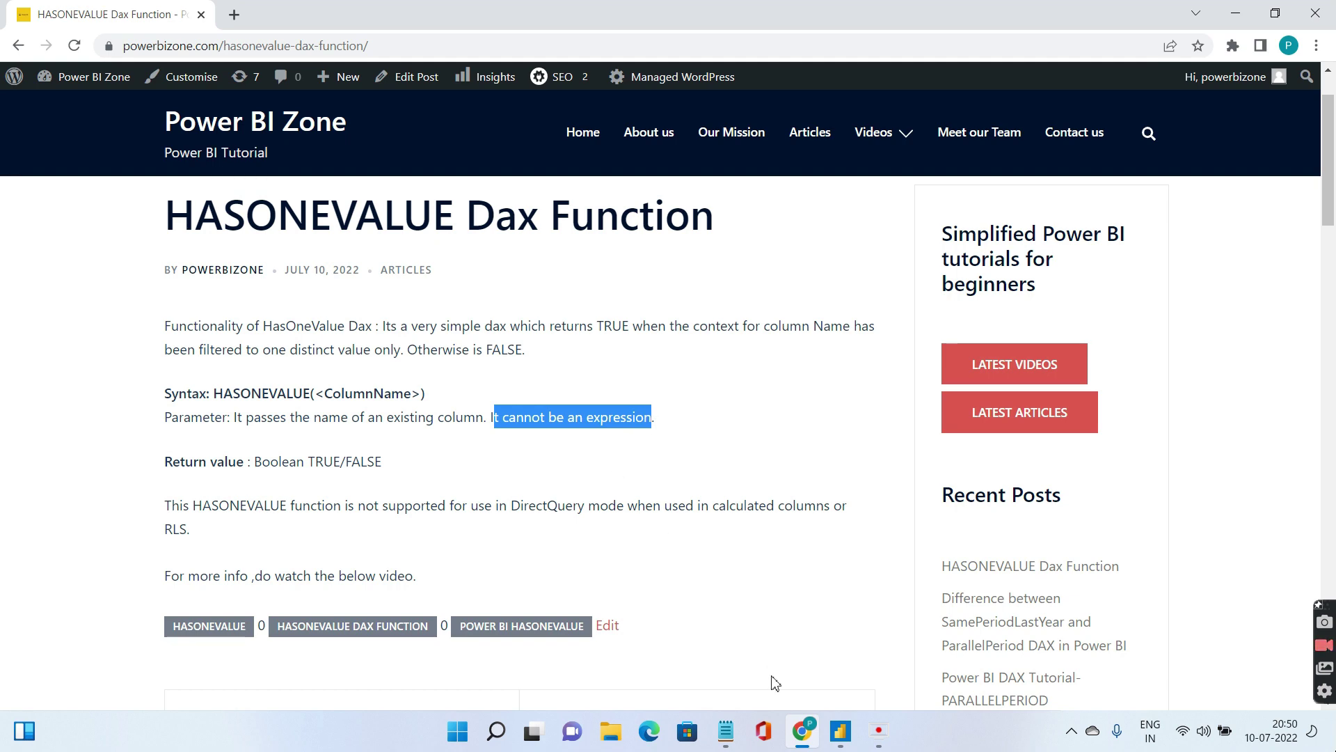
click(841, 732)
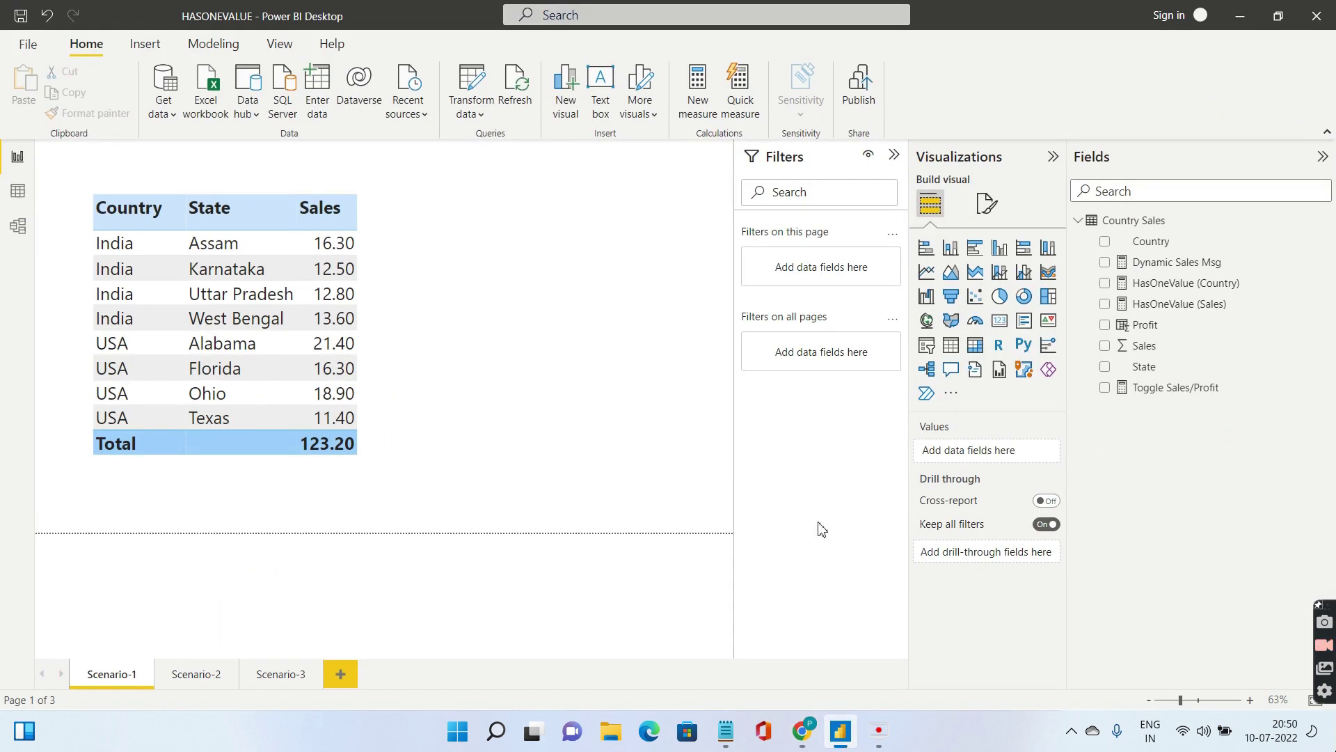
click(17, 192)
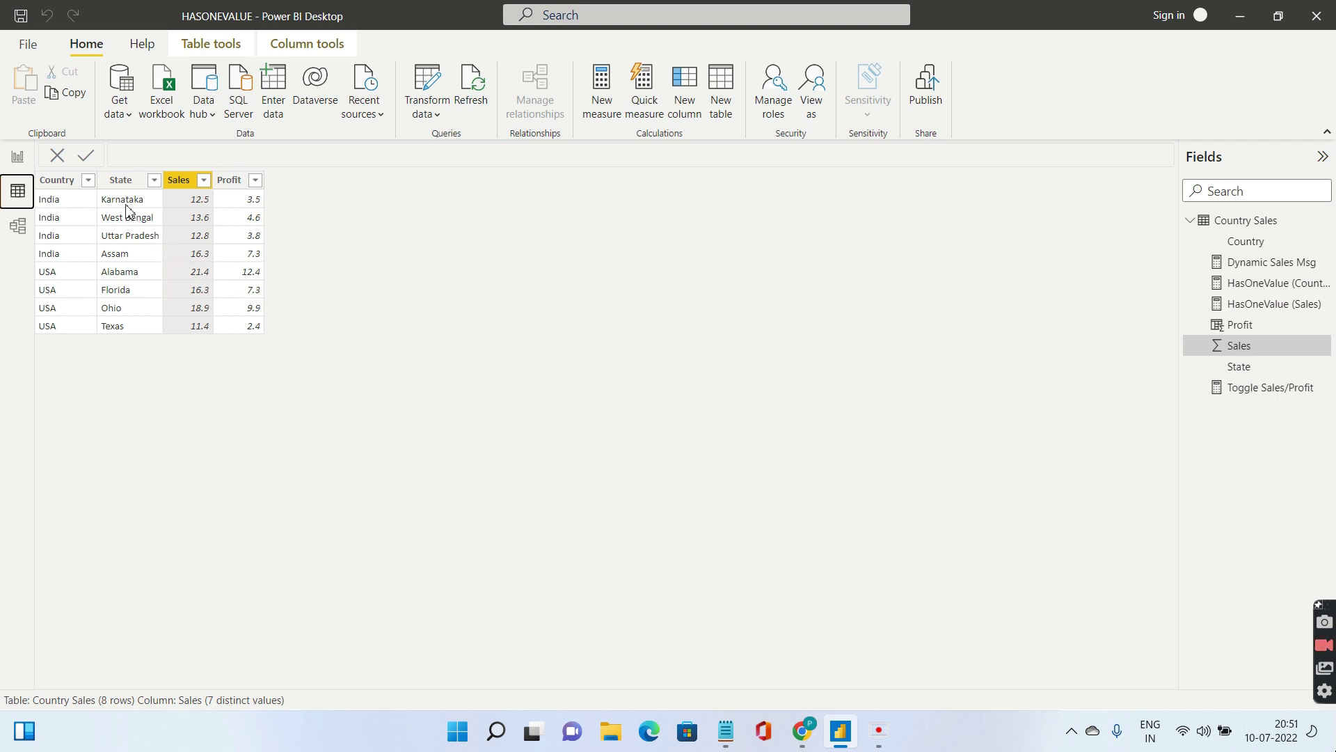
click(18, 157)
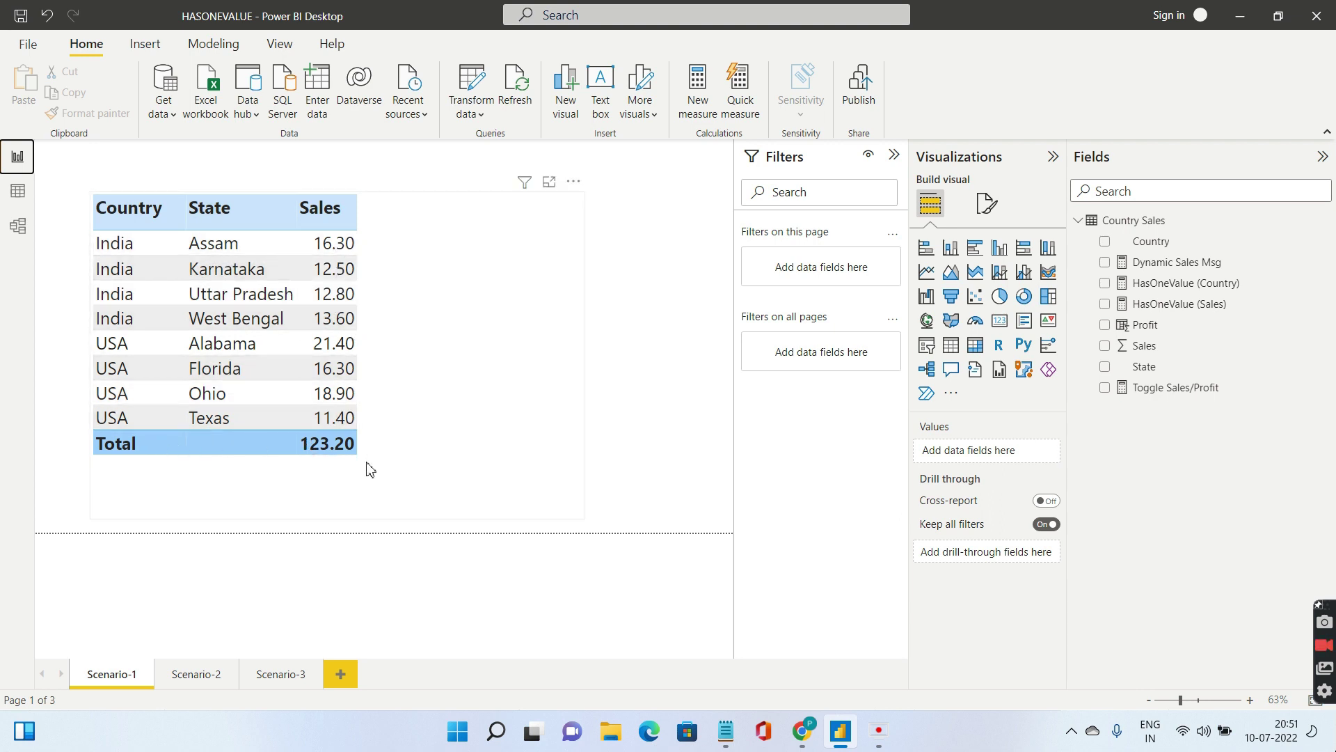
Step: Add HasOneValue (Country) to the sales table and highlight the Country column in its DAX
click(489, 327)
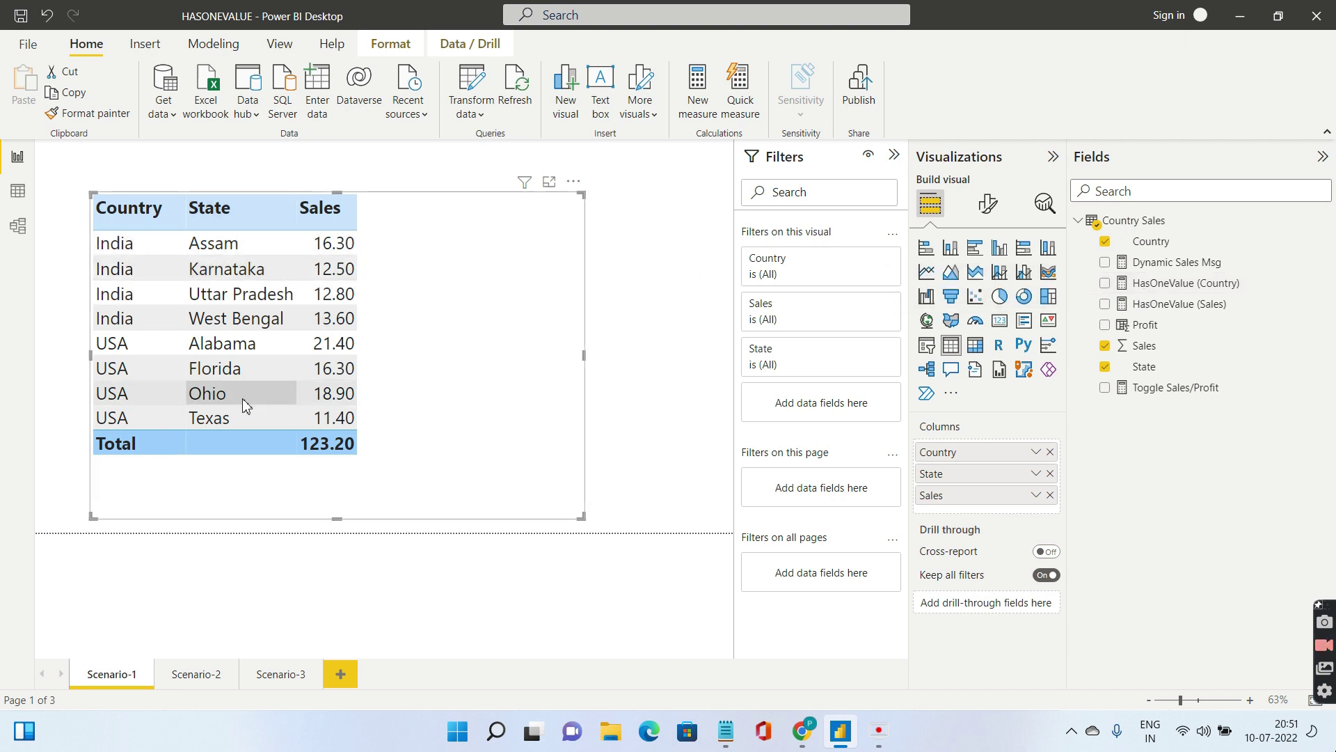
click(1107, 290)
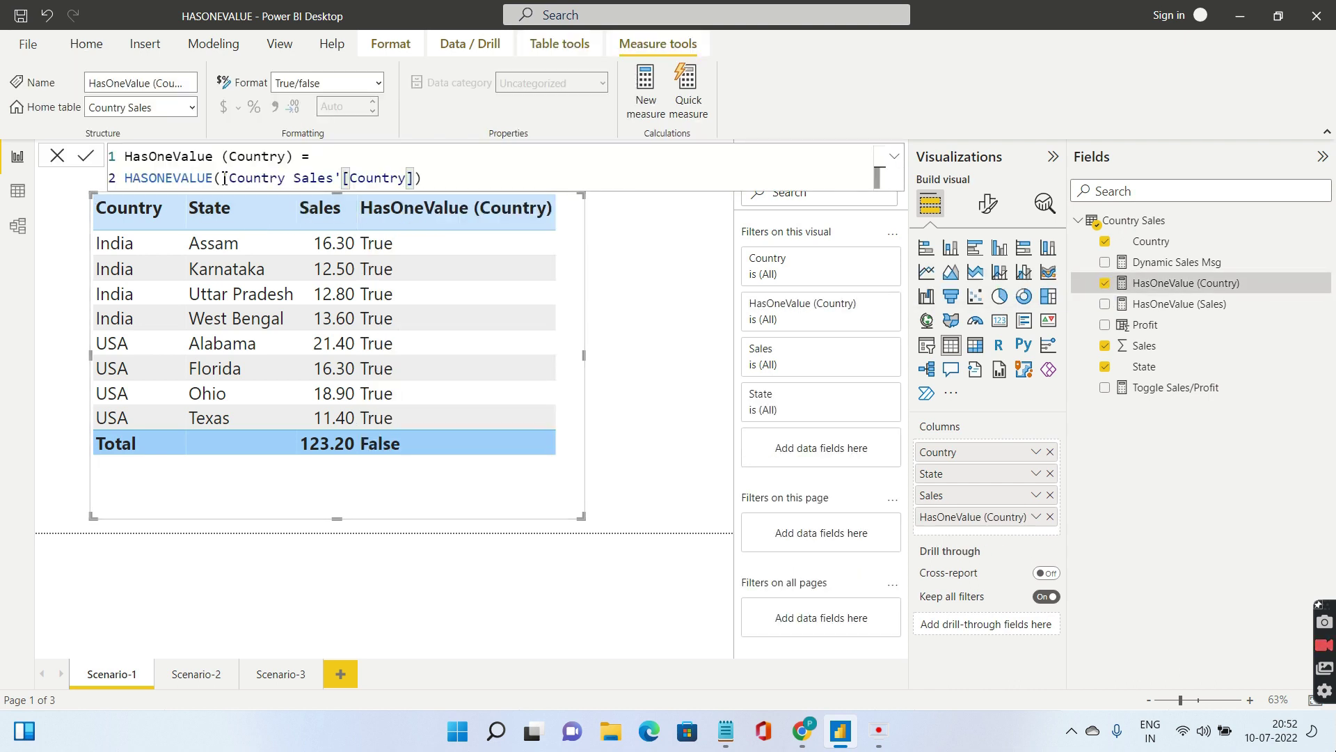
drag(223, 178, 415, 178)
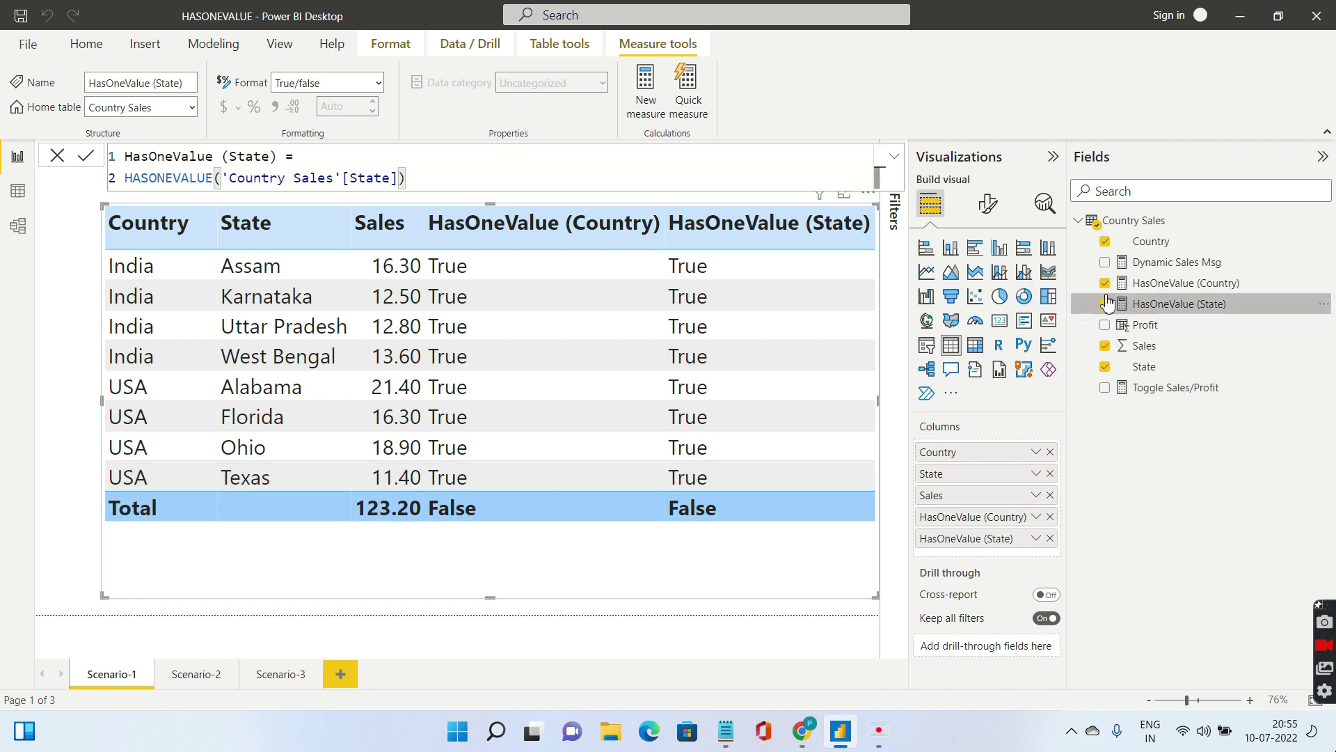
click(1104, 303)
click(1105, 282)
Step: Start the Conditional Sales measure with an IF(HASONEVALUE('Country Sales'[State]) condition
right_click(1163, 220)
key(Escape)
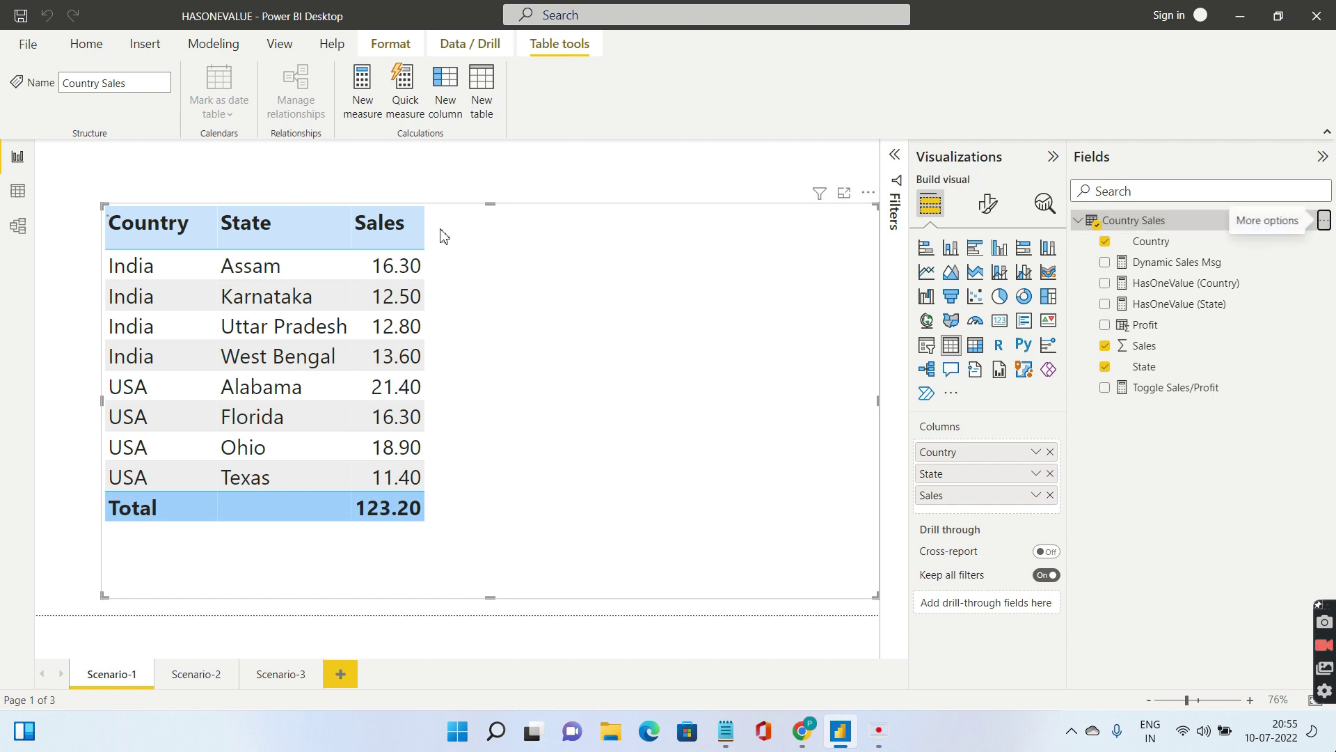
text(Conditional Sales =)
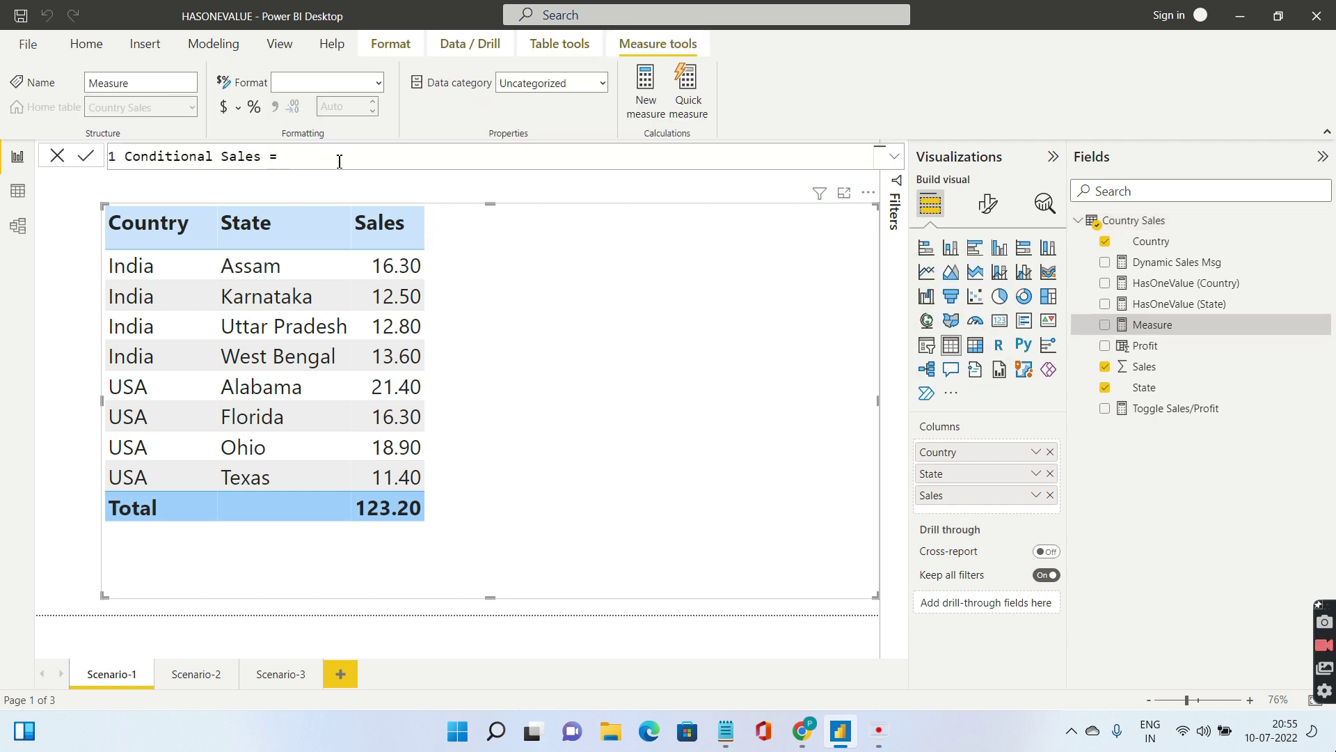
key(shift+Return)
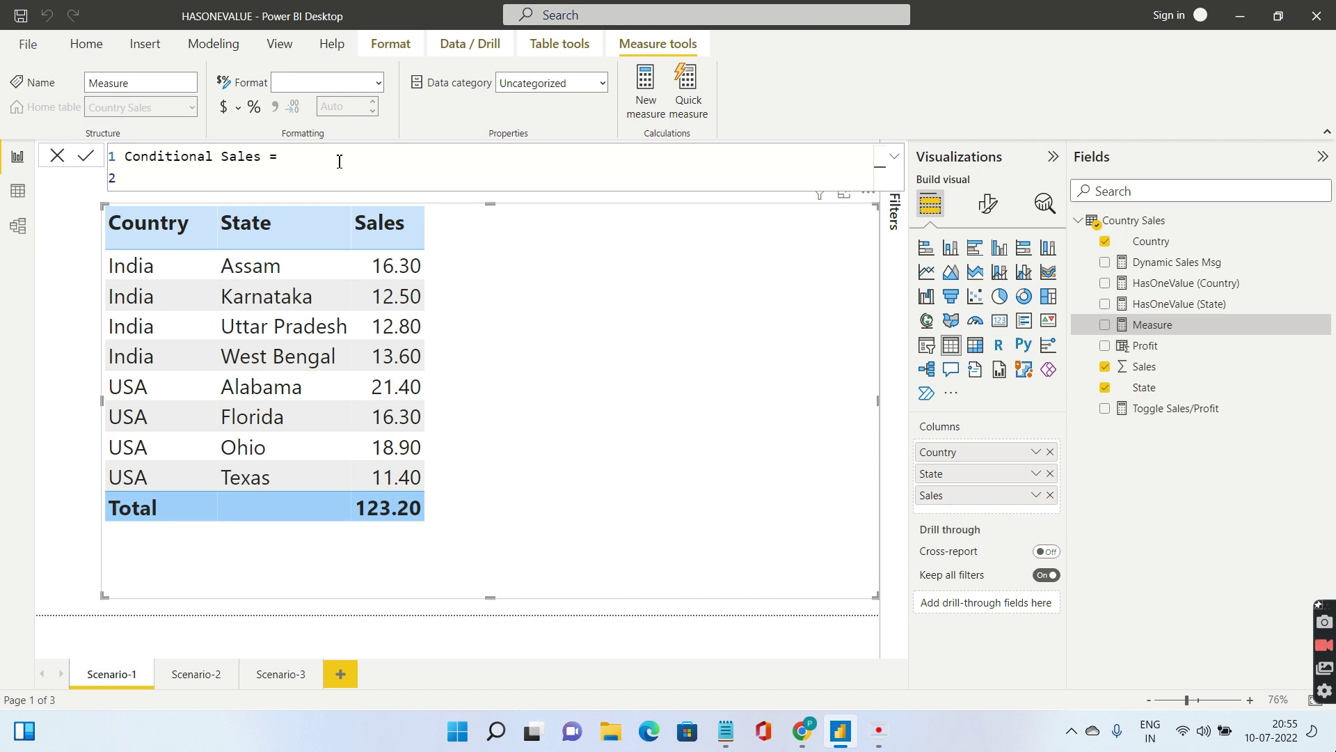
text(IF )
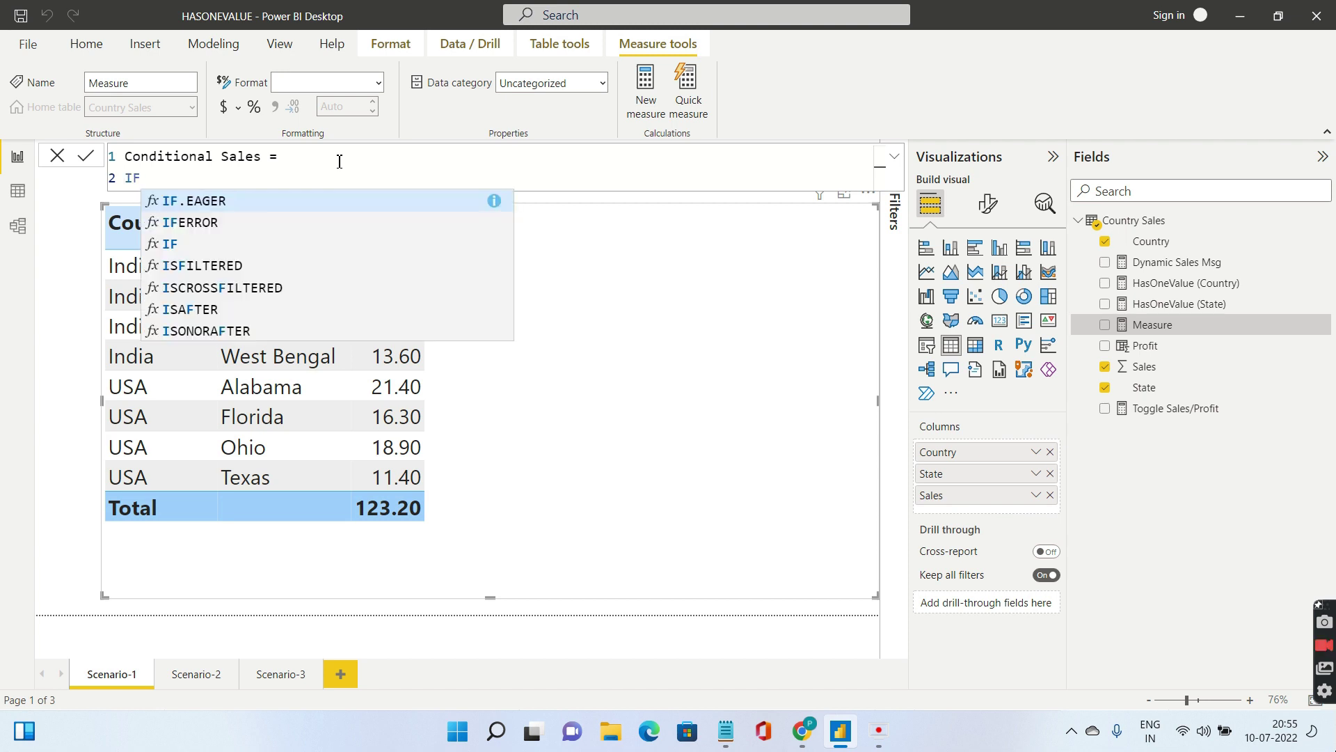
text(()
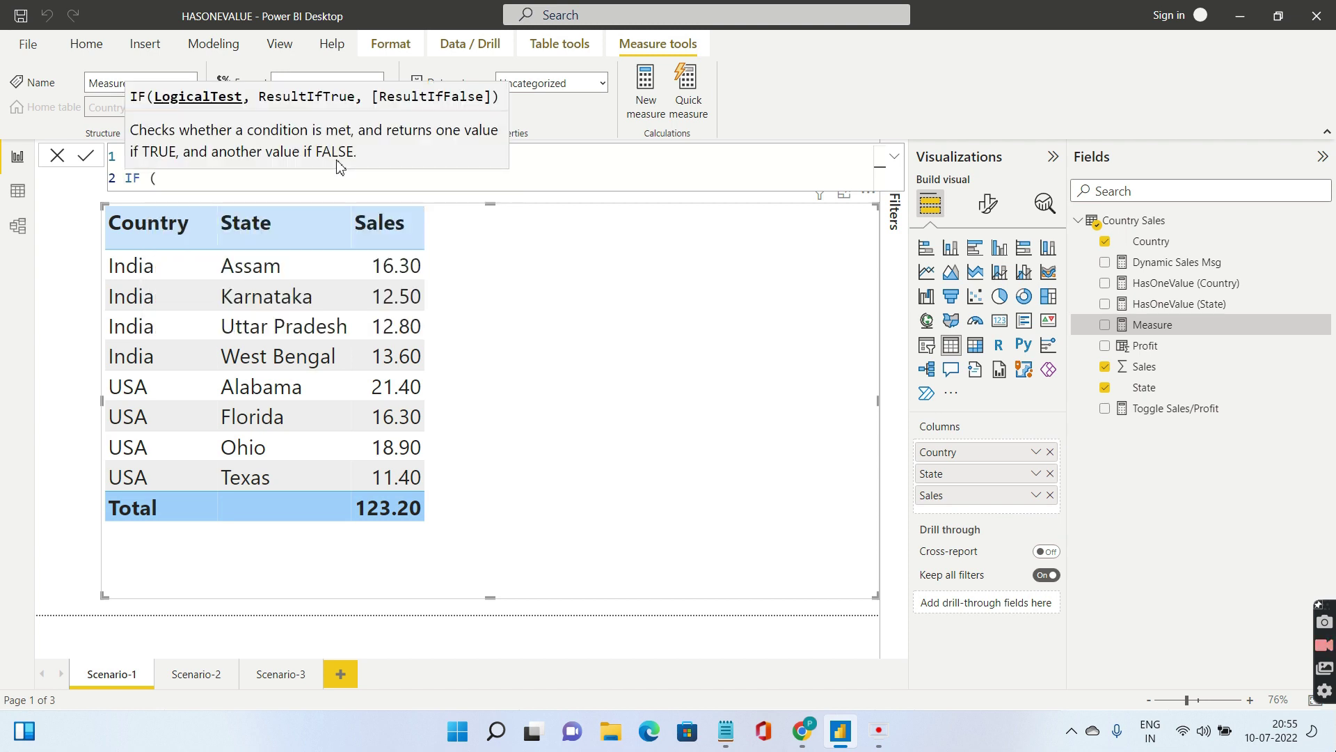
text(HAS)
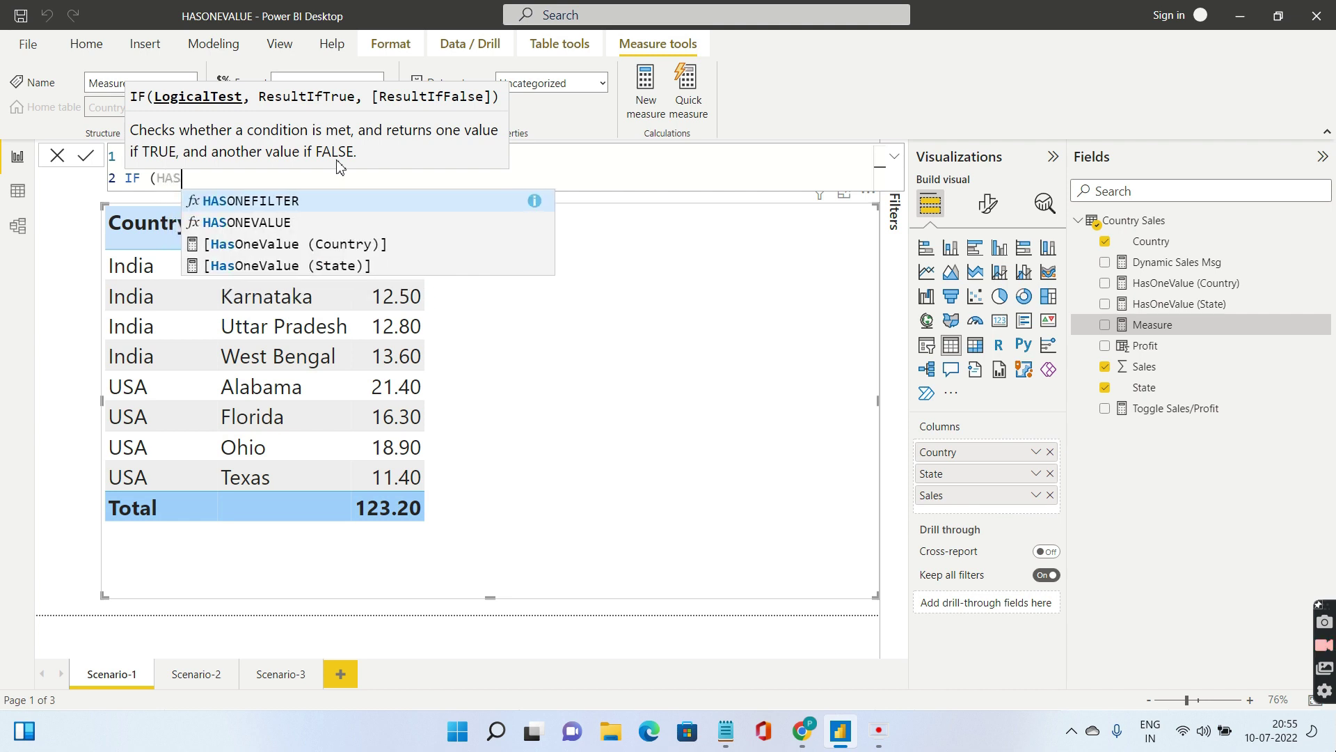
key(Down)
key(Tab)
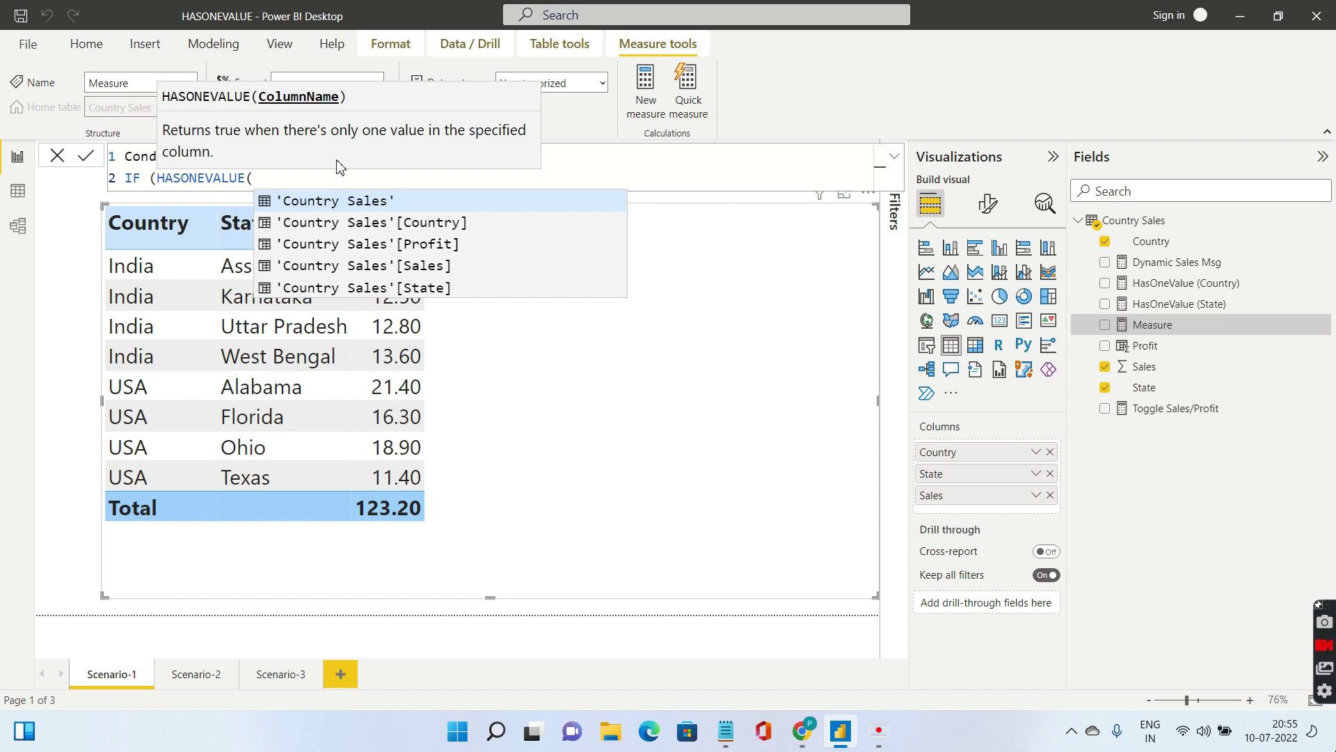
key(Down)
key(Down)
key(Down)
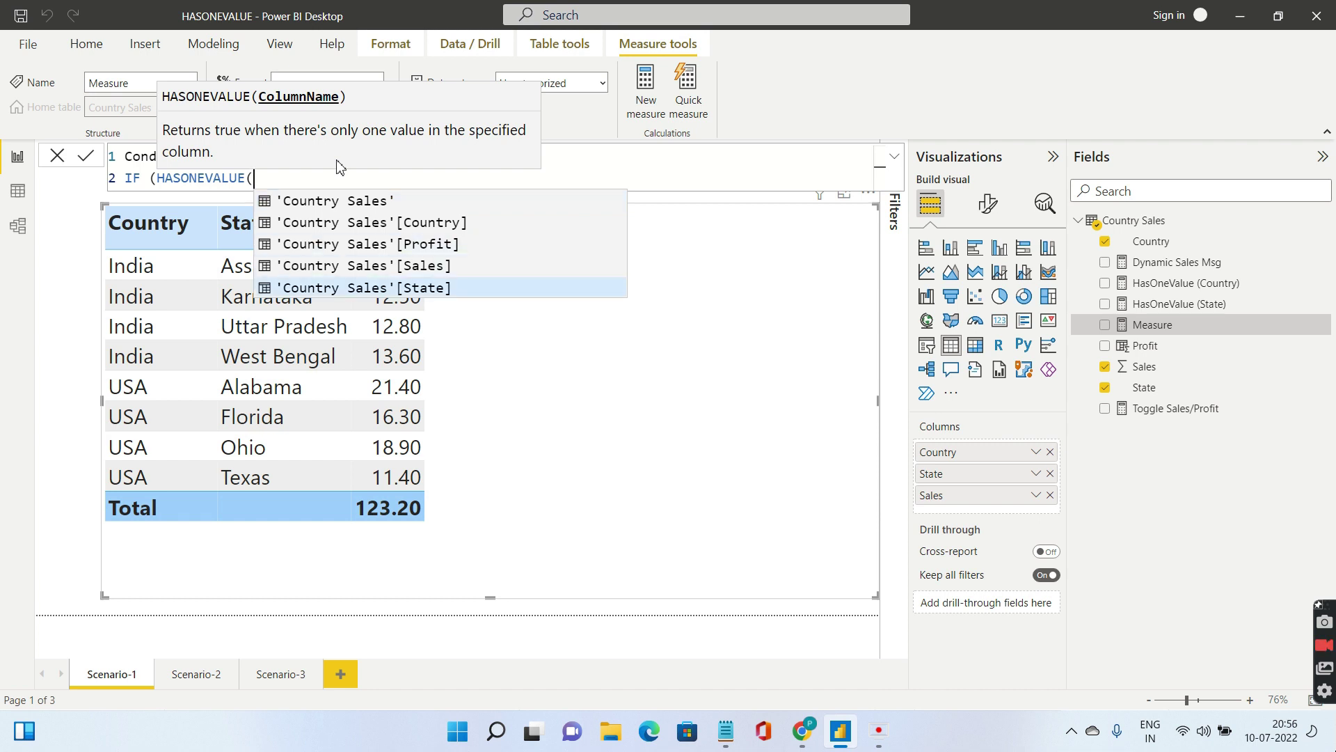
key(Tab)
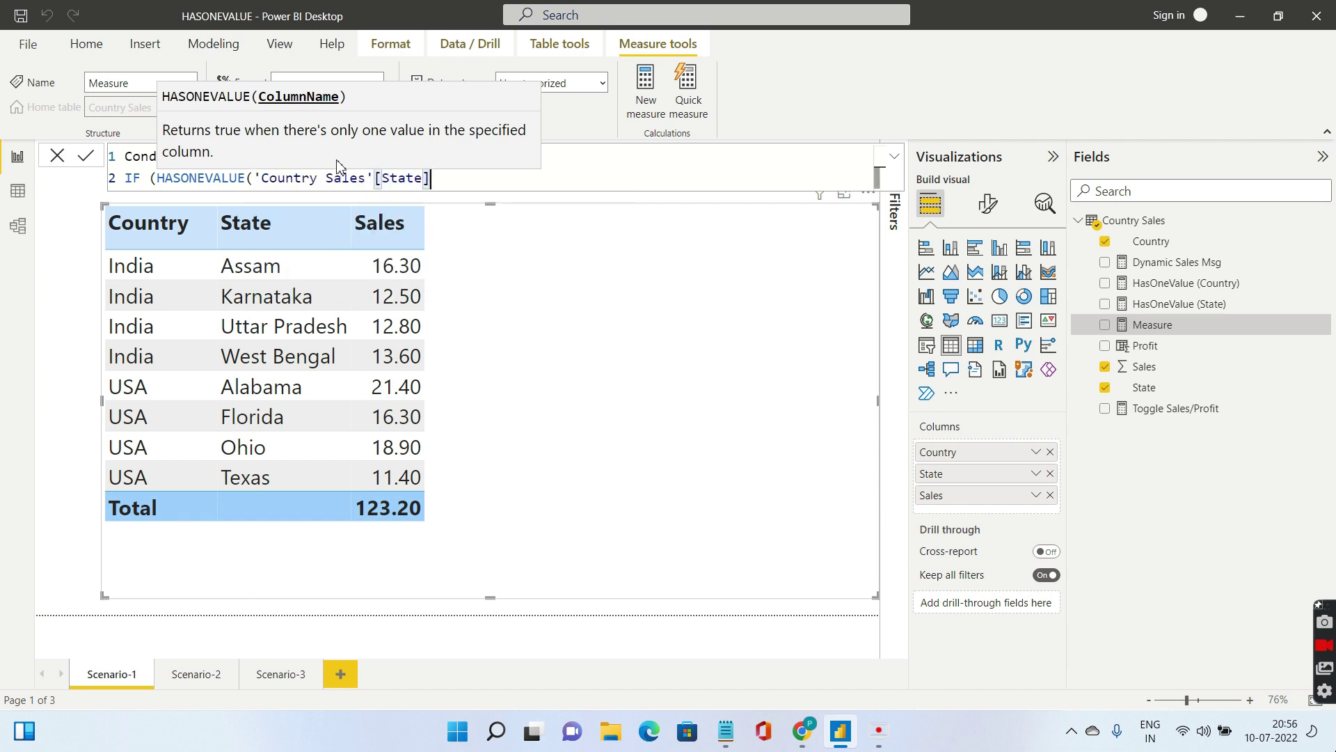
text())
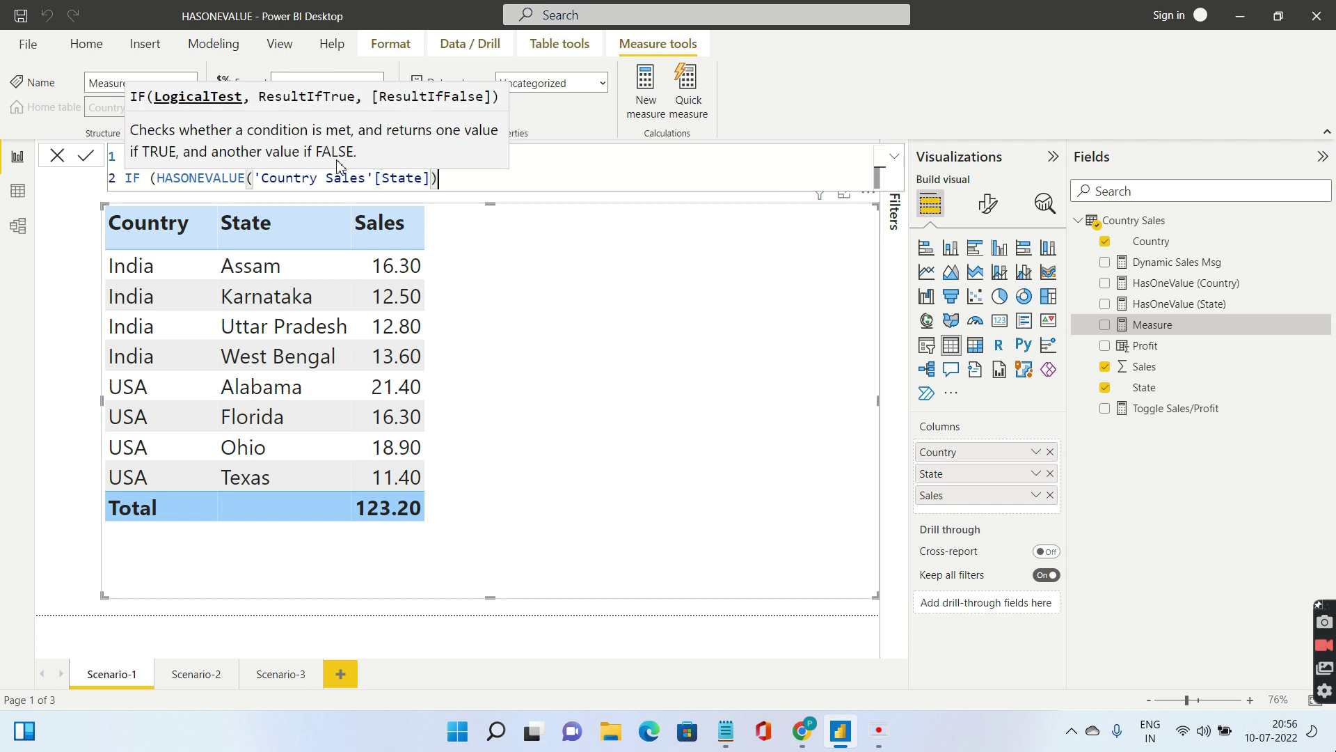
text(,)
Step: Finish the measure with SUM('Country Sales'[Sales]) and BLANK() results, then commit it
key(shift+Return)
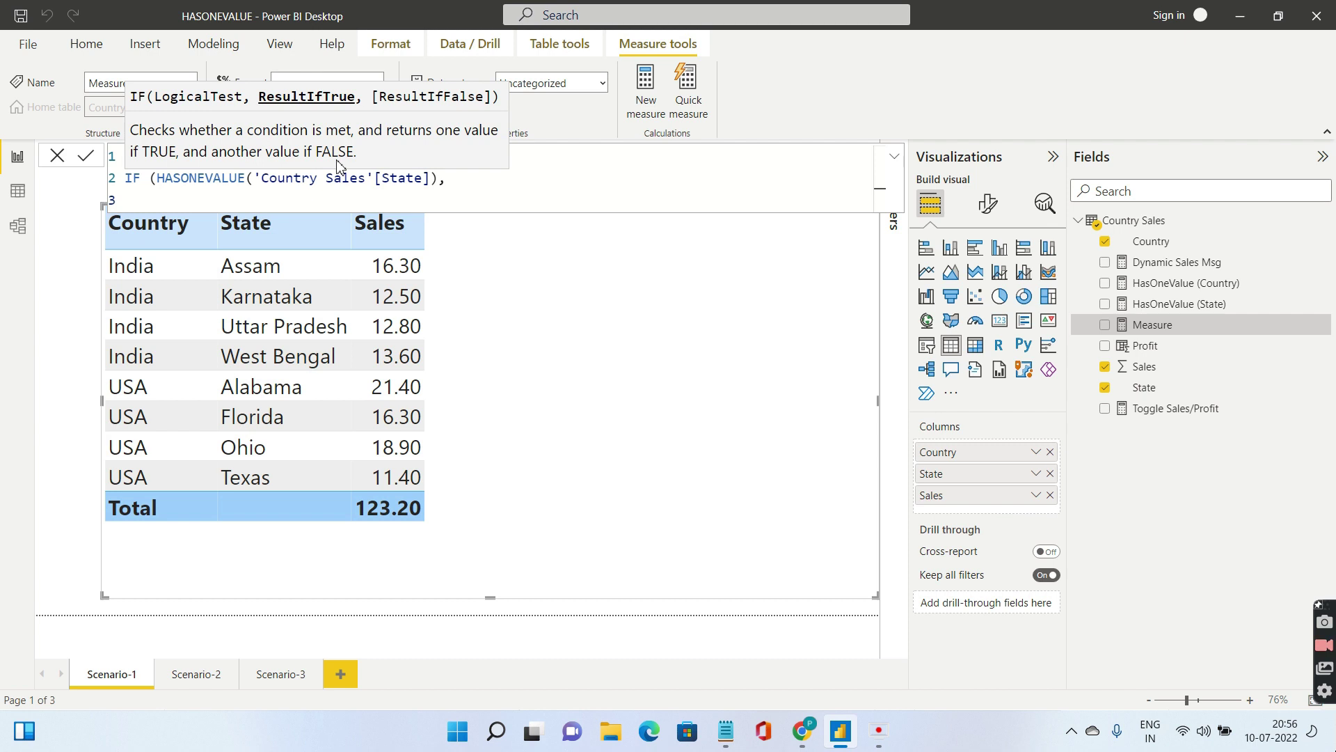
text(sum(Sa)
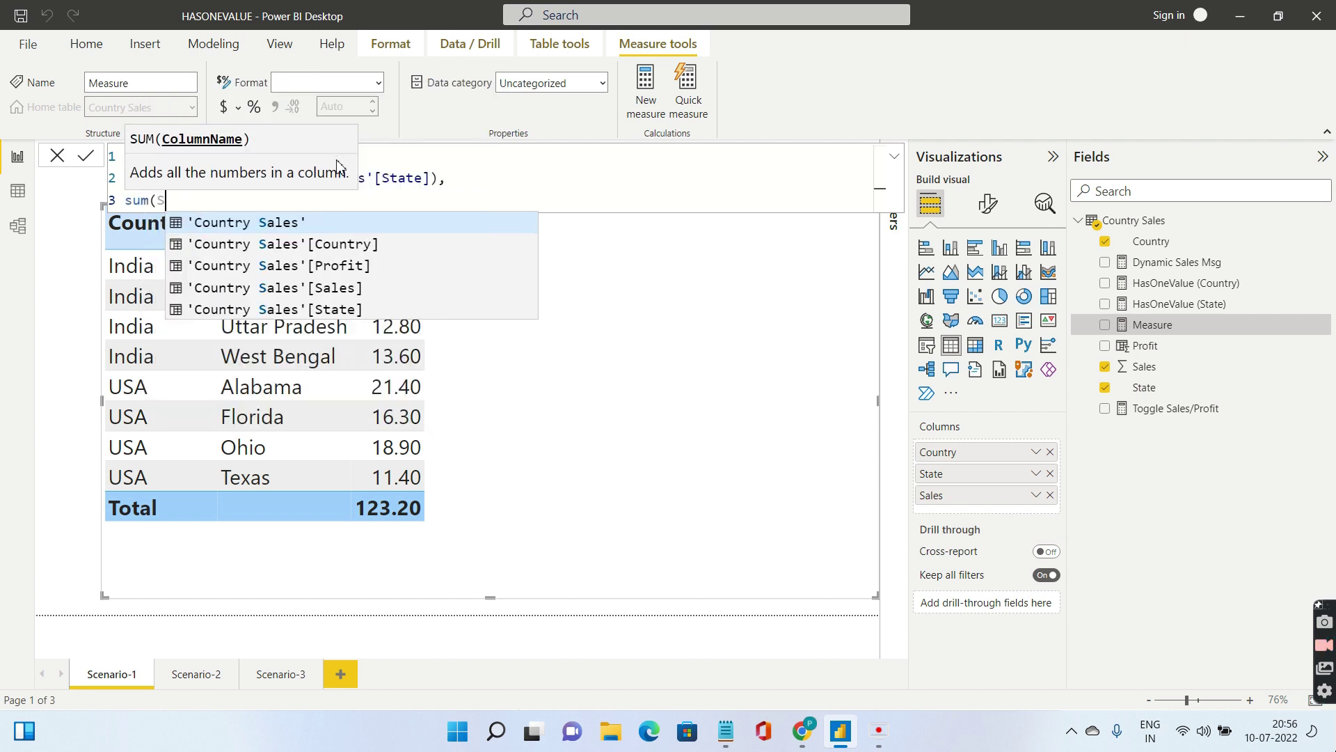
key(Down)
key(Down)
key(Down)
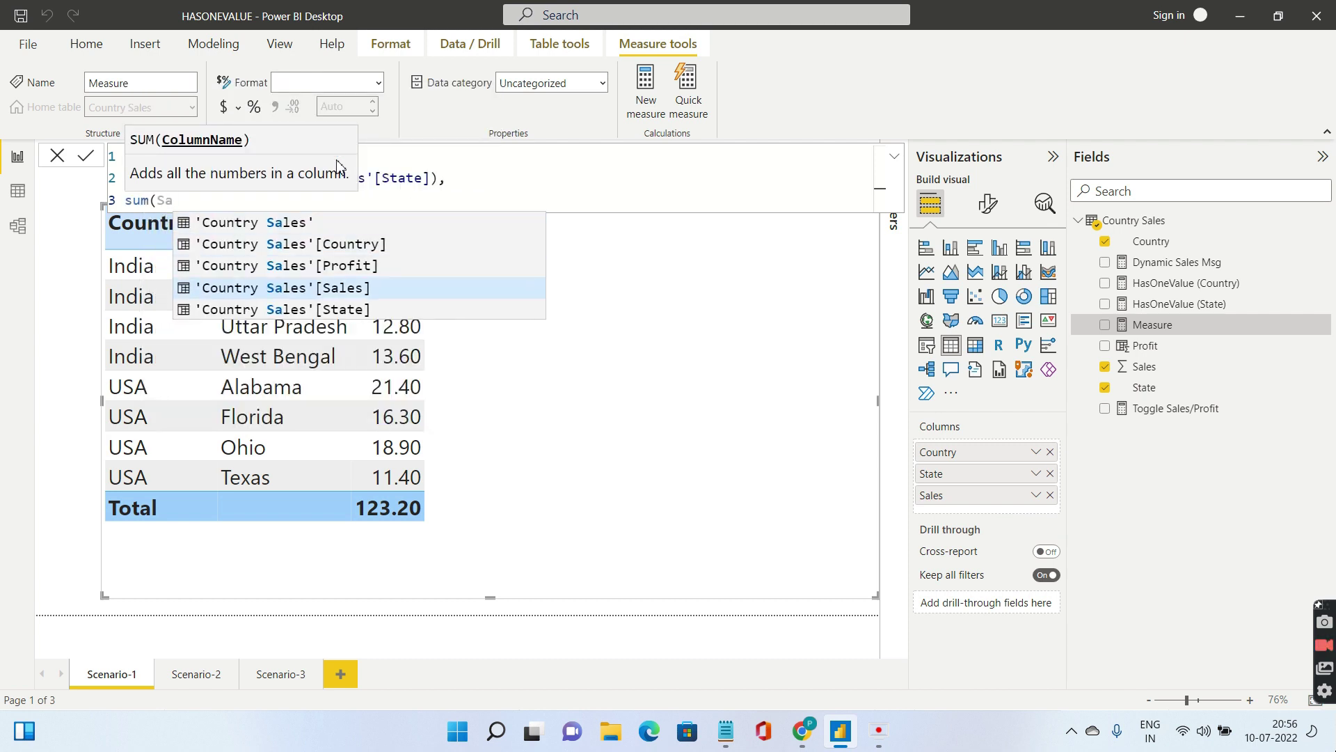
key(Tab)
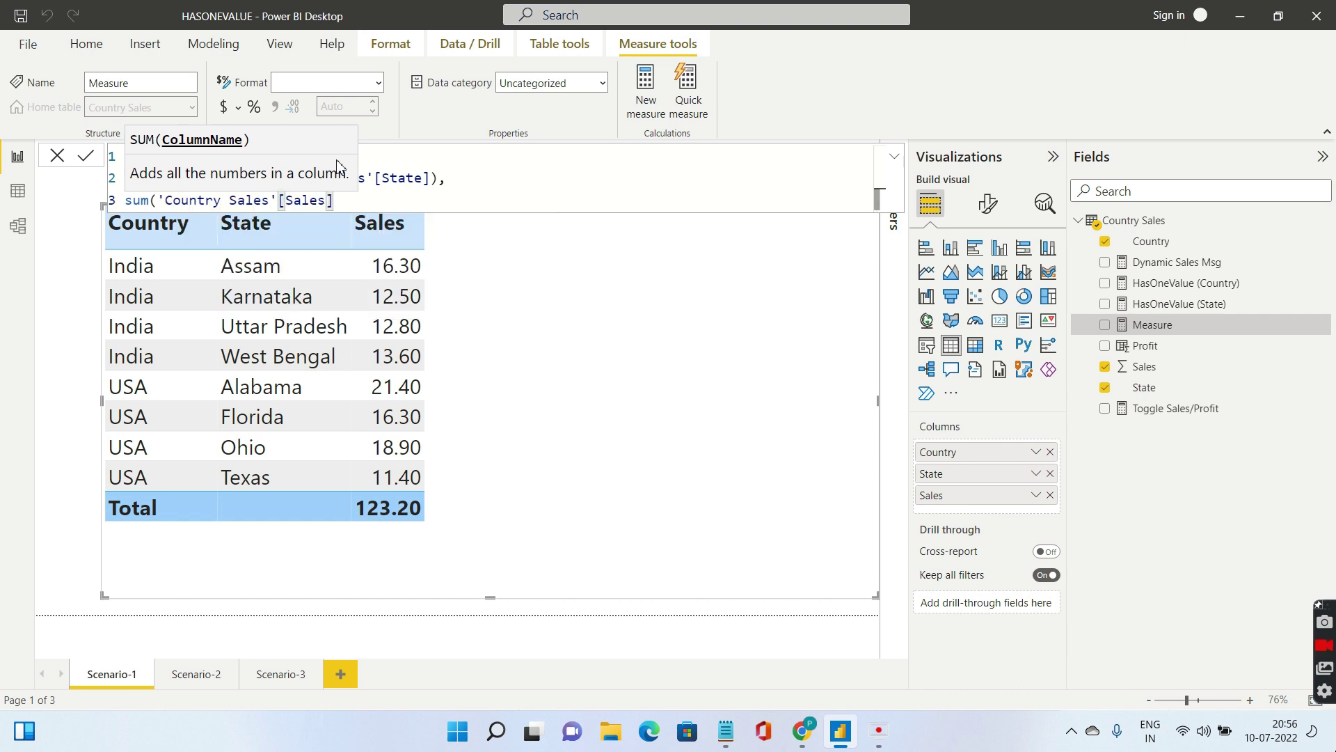
text(),)
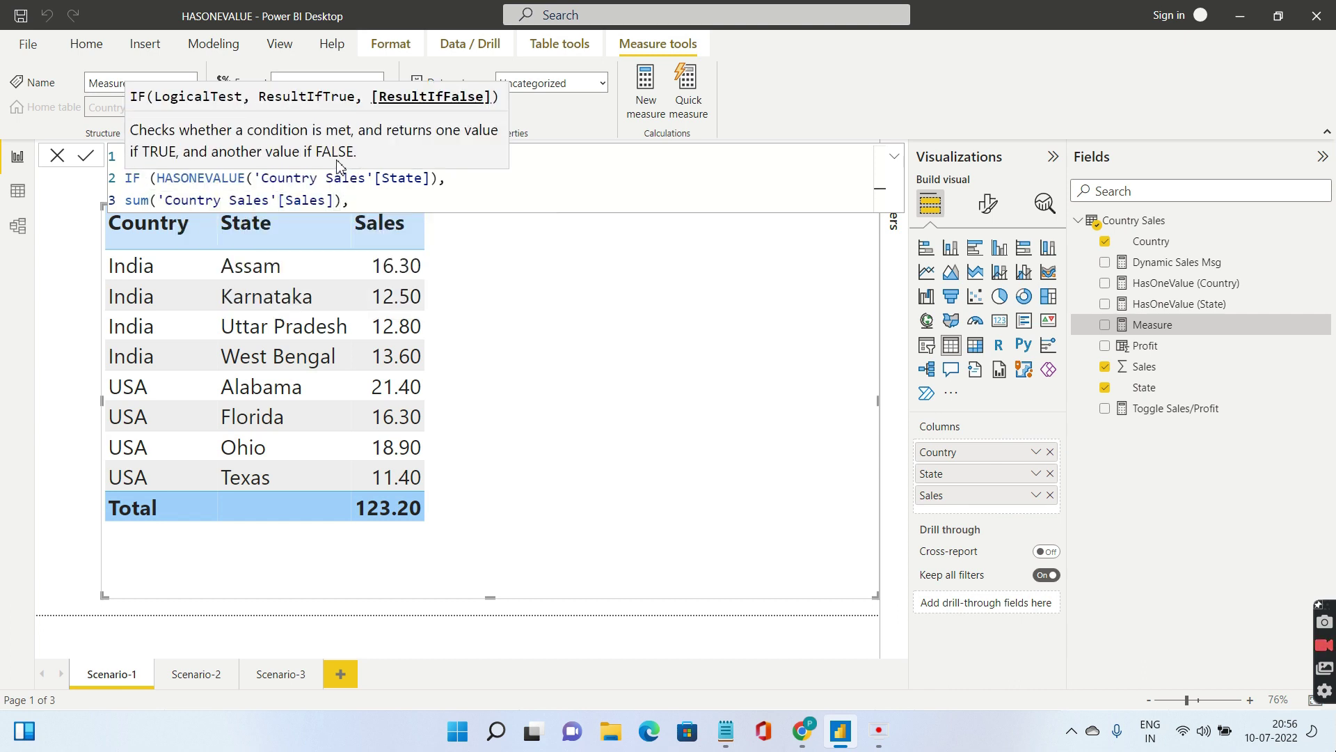
key(shift+Return)
text(BL)
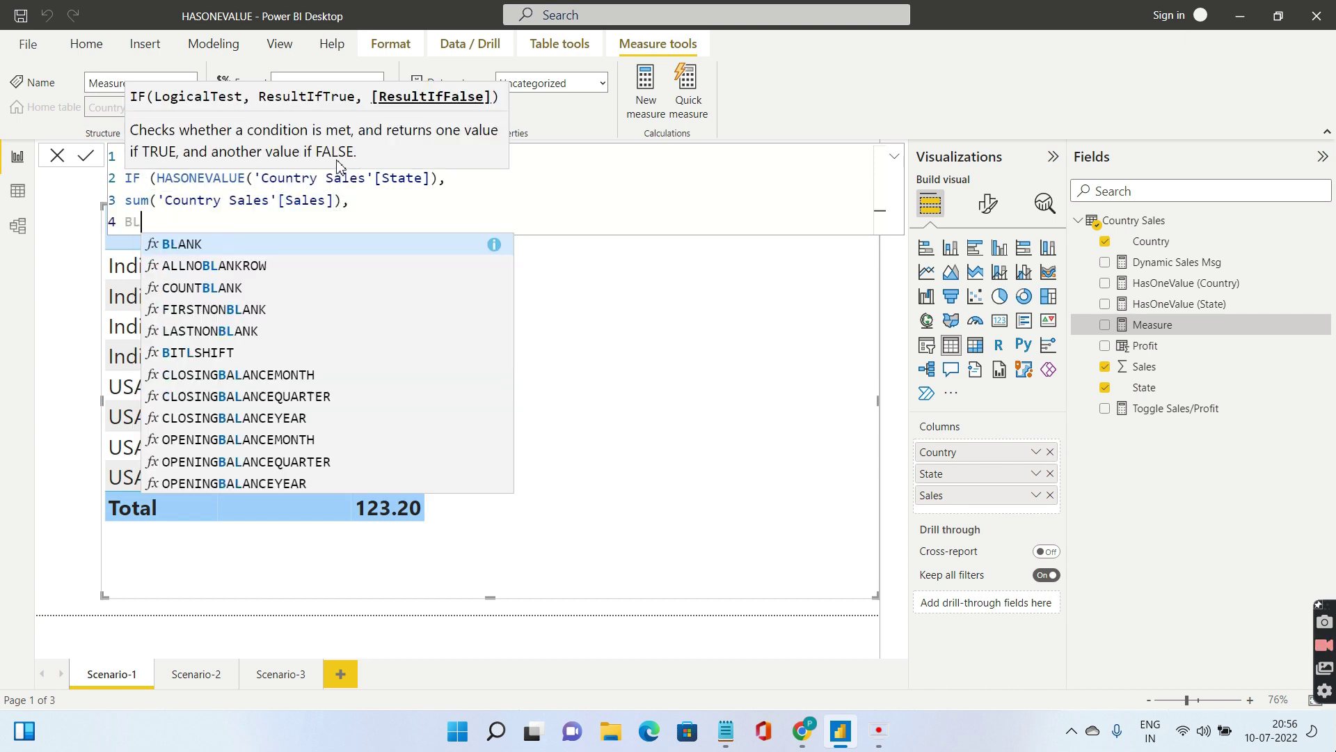
text(ANK())
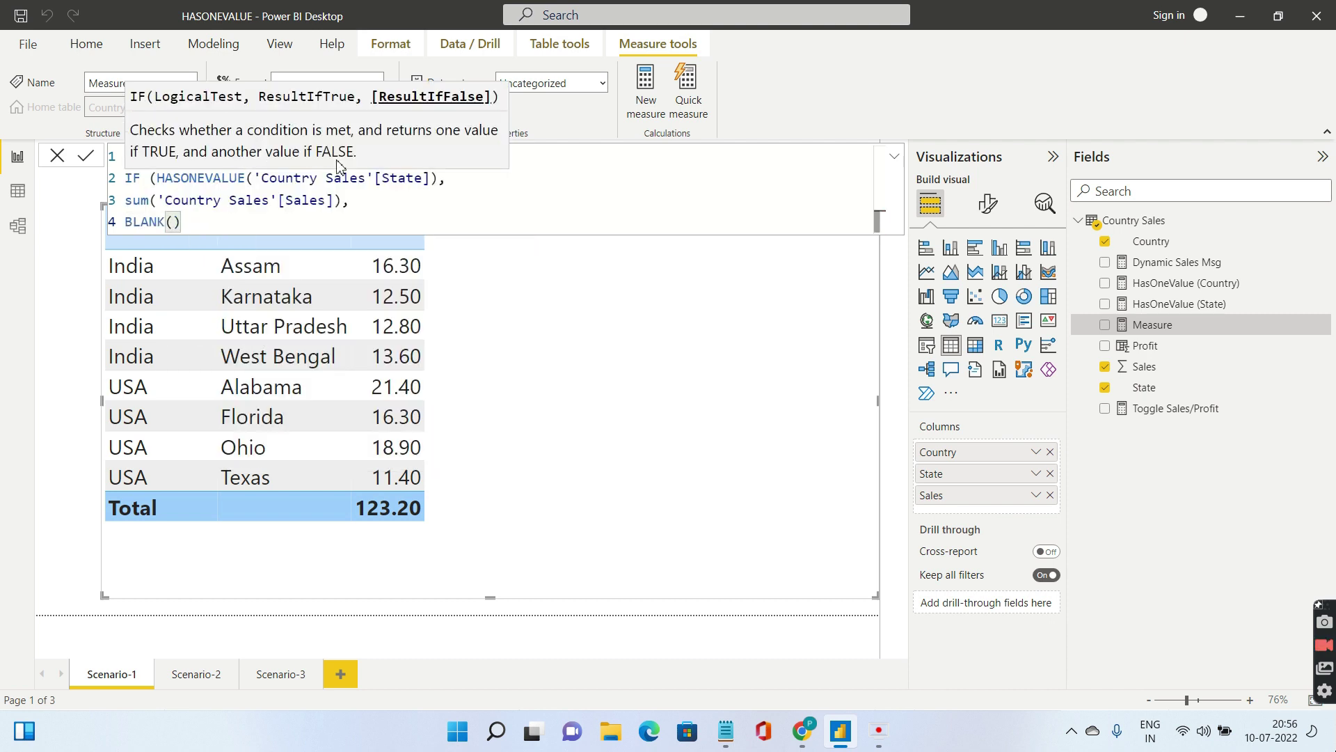
key(shift+Return)
text())
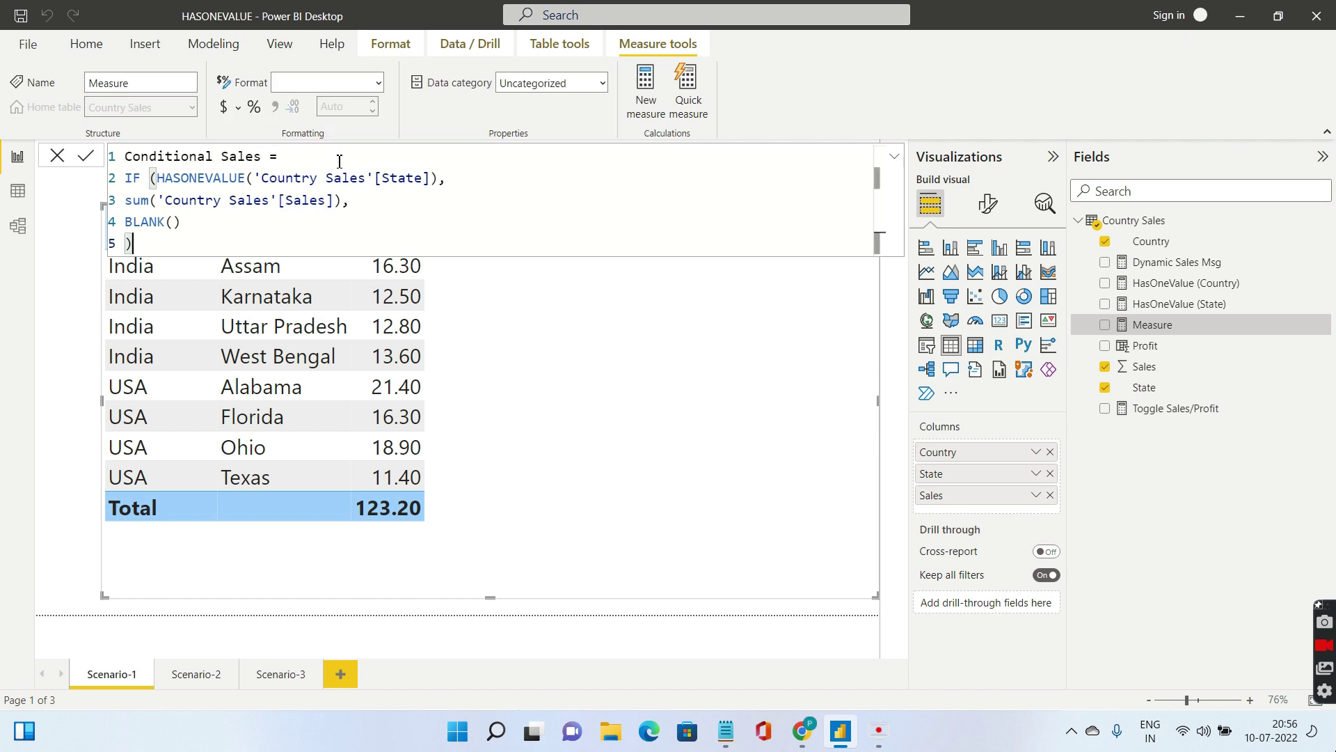
key(Return)
Step: Add Conditional Sales to the Country/State table and move to the Scenario-2 page
click(59, 158)
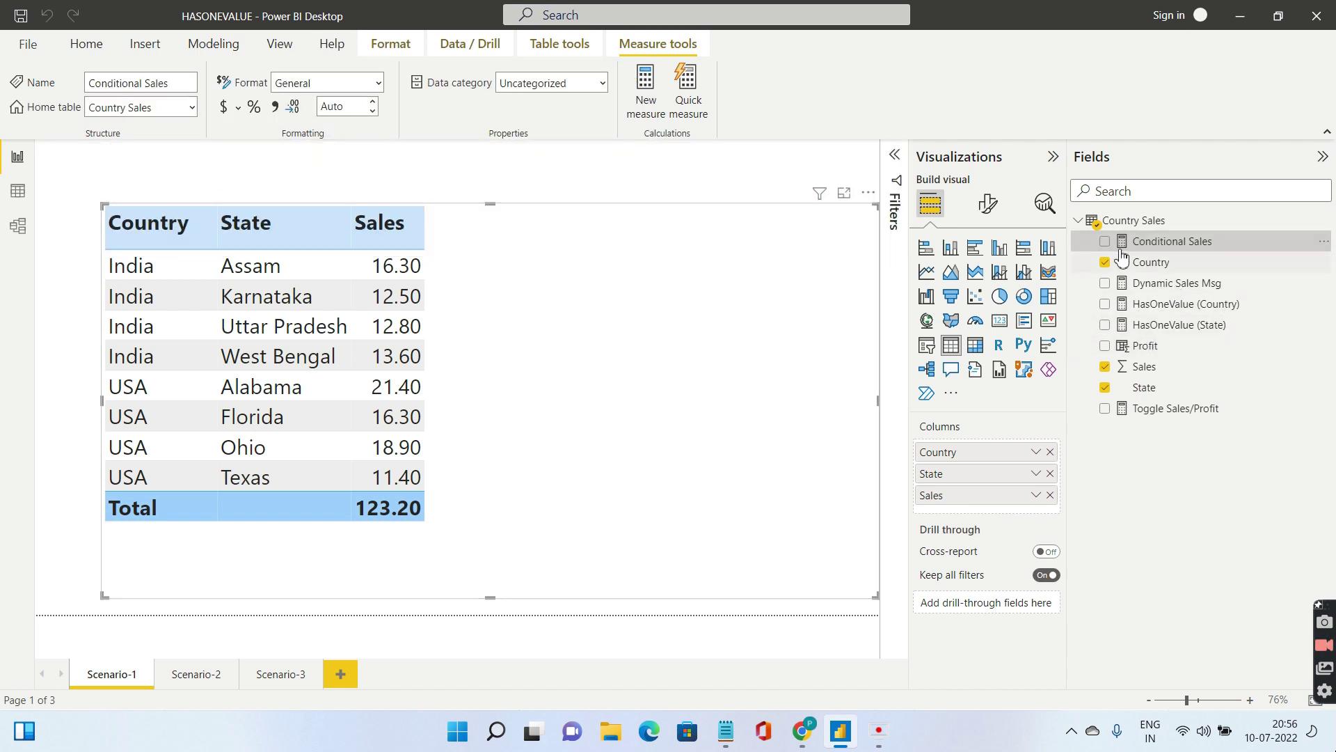
click(1087, 243)
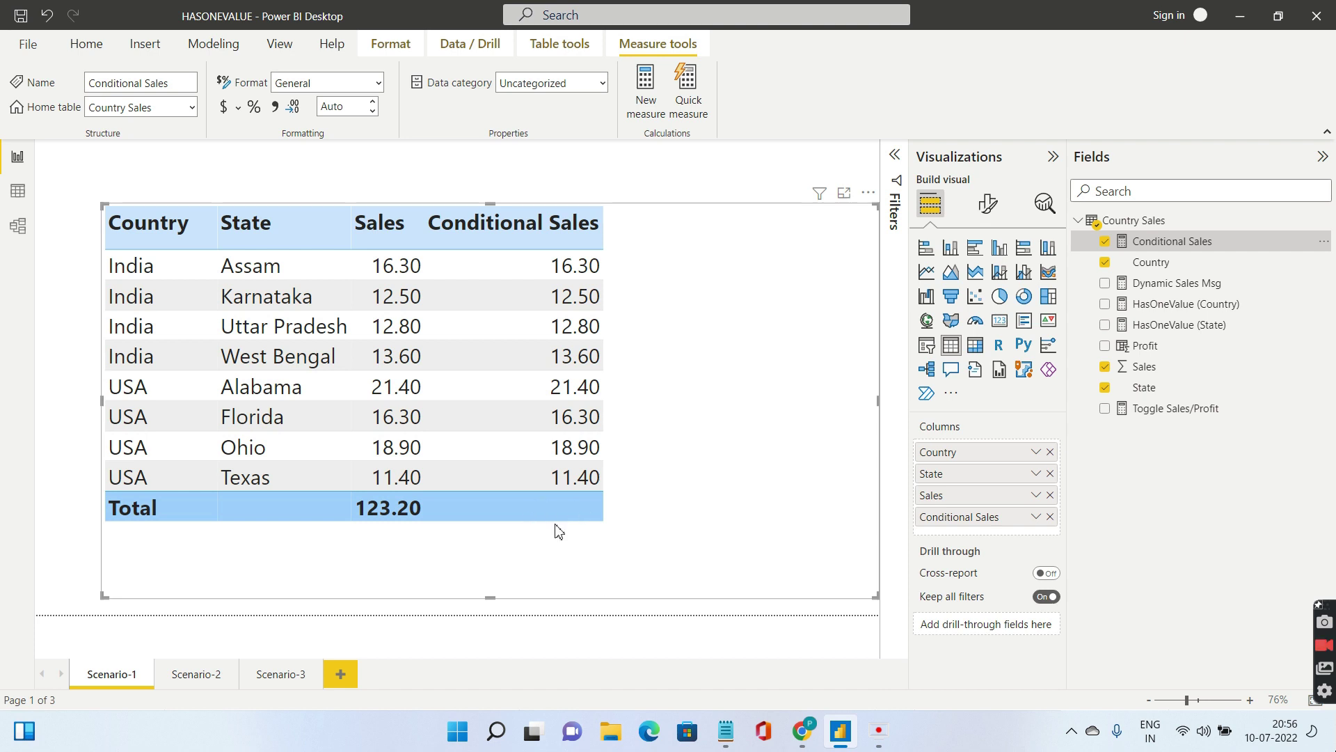
key(ctrl+Page_Down)
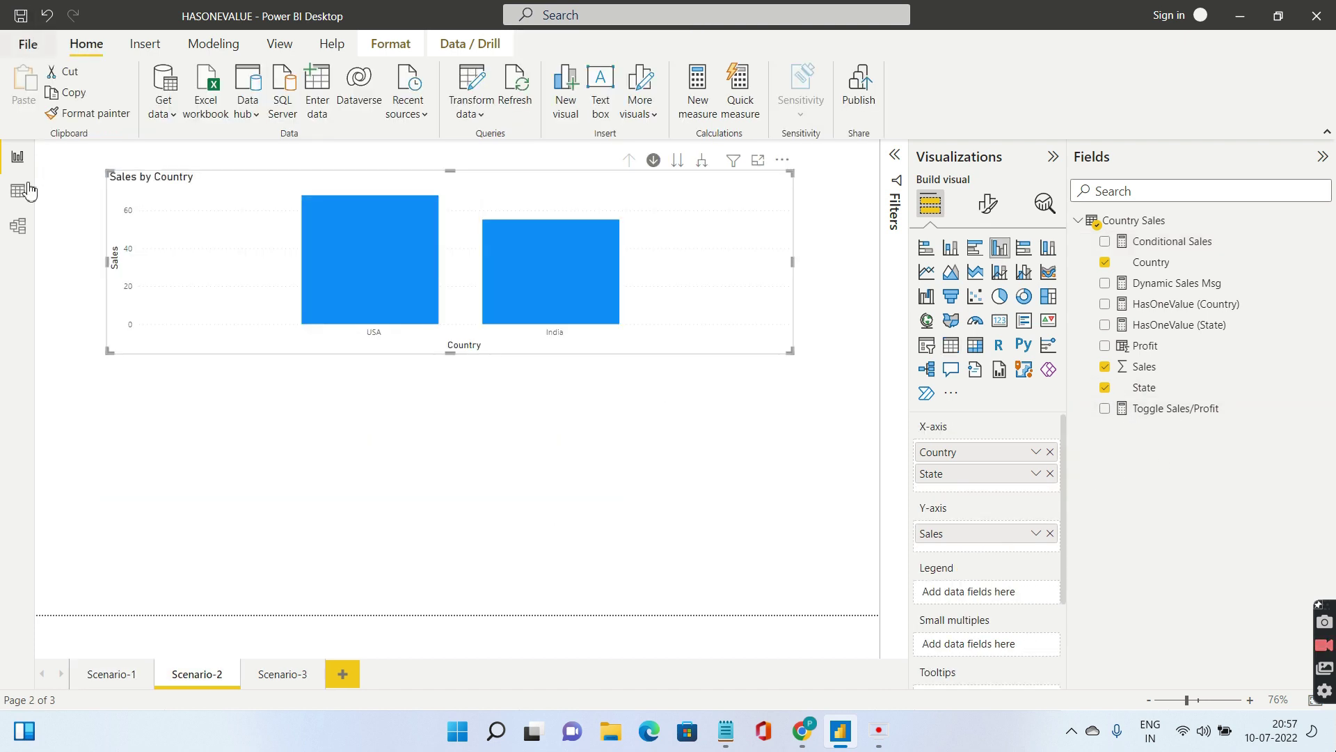
mouse_move(359, 305)
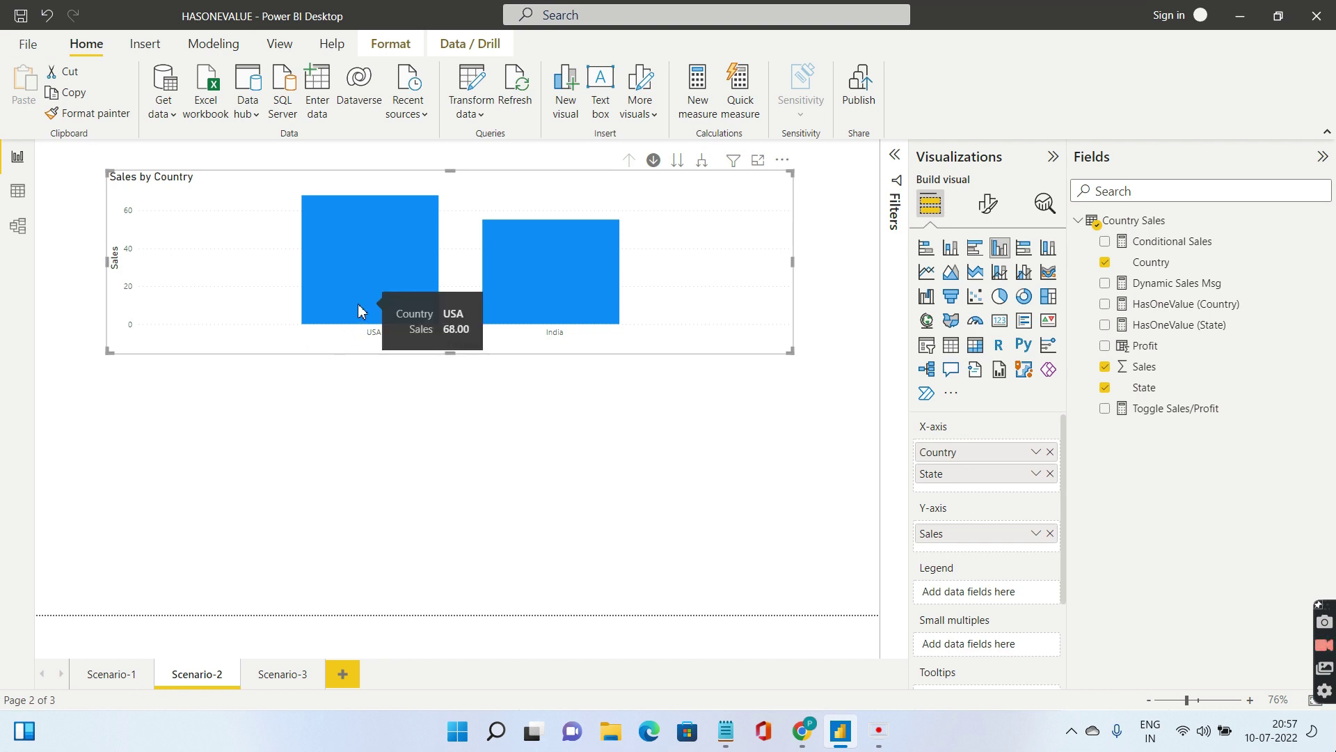
click(360, 245)
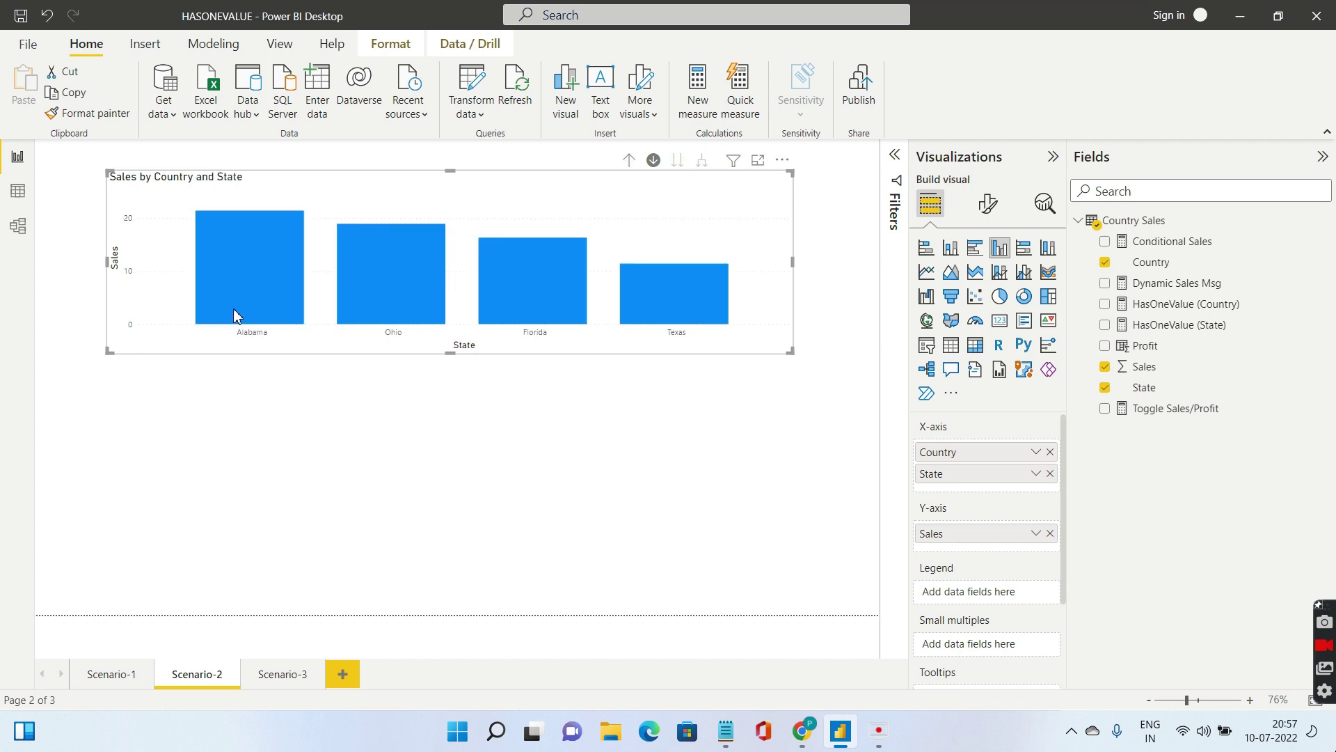
mouse_move(421, 341)
mouse_move(251, 282)
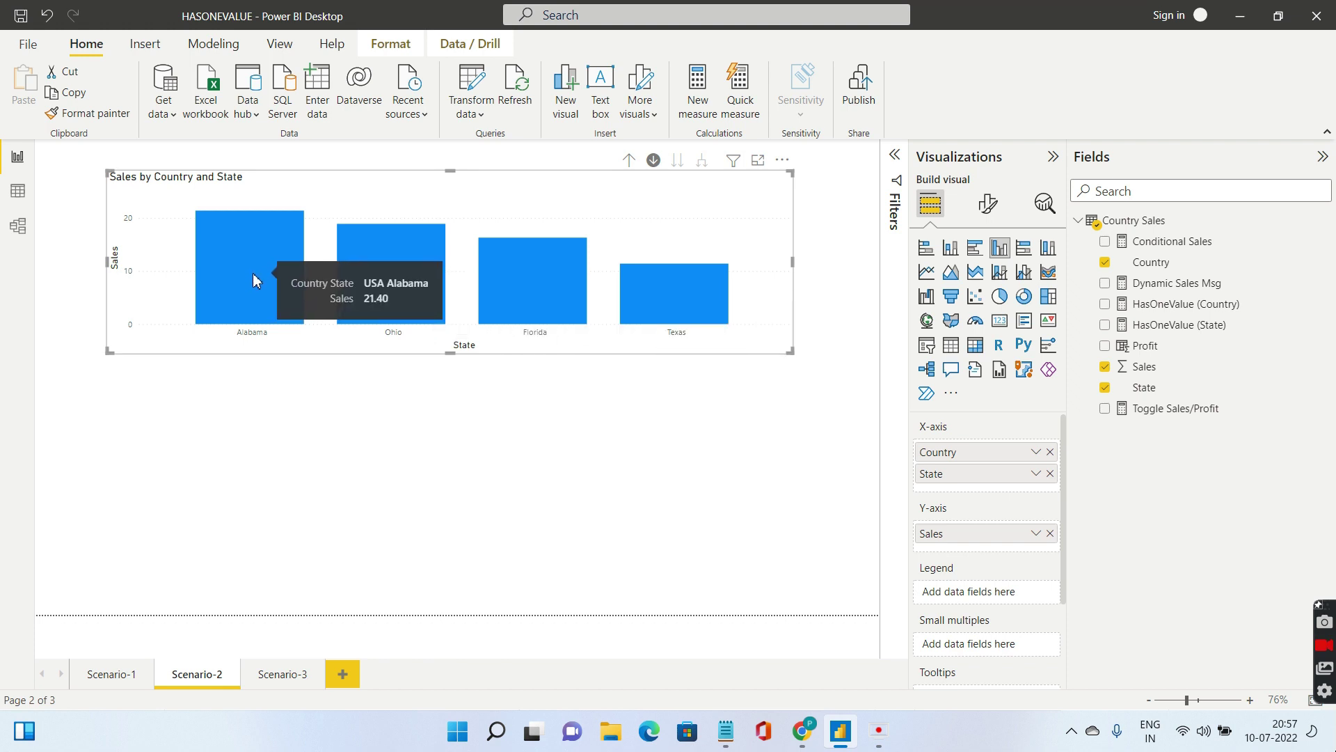
click(18, 191)
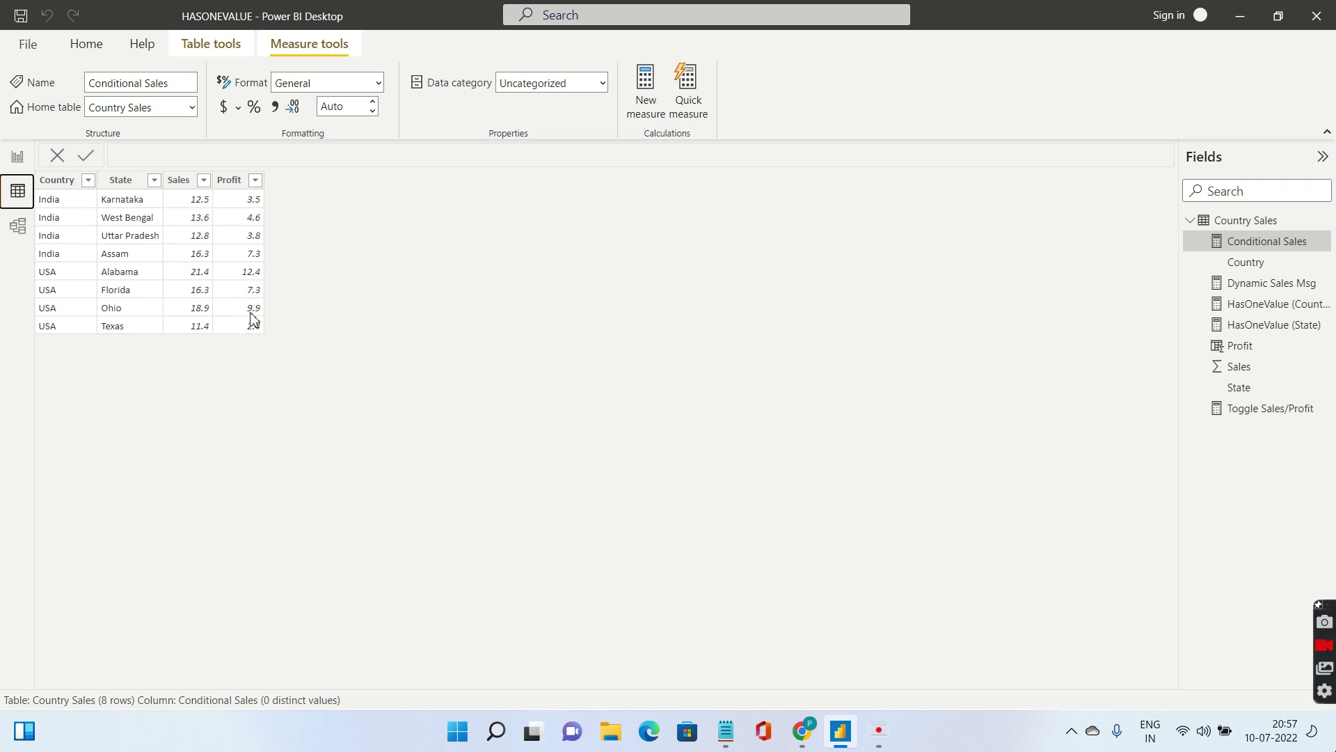
click(18, 157)
mouse_move(217, 290)
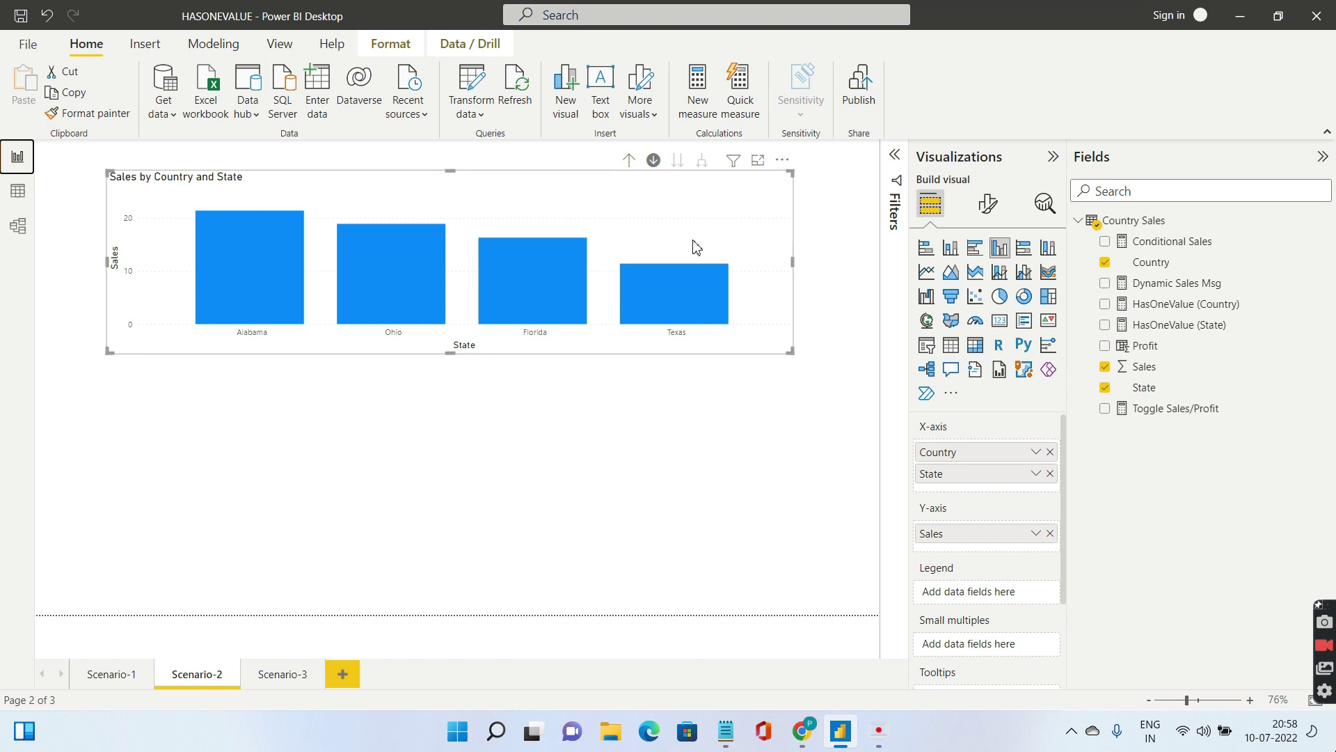
click(629, 161)
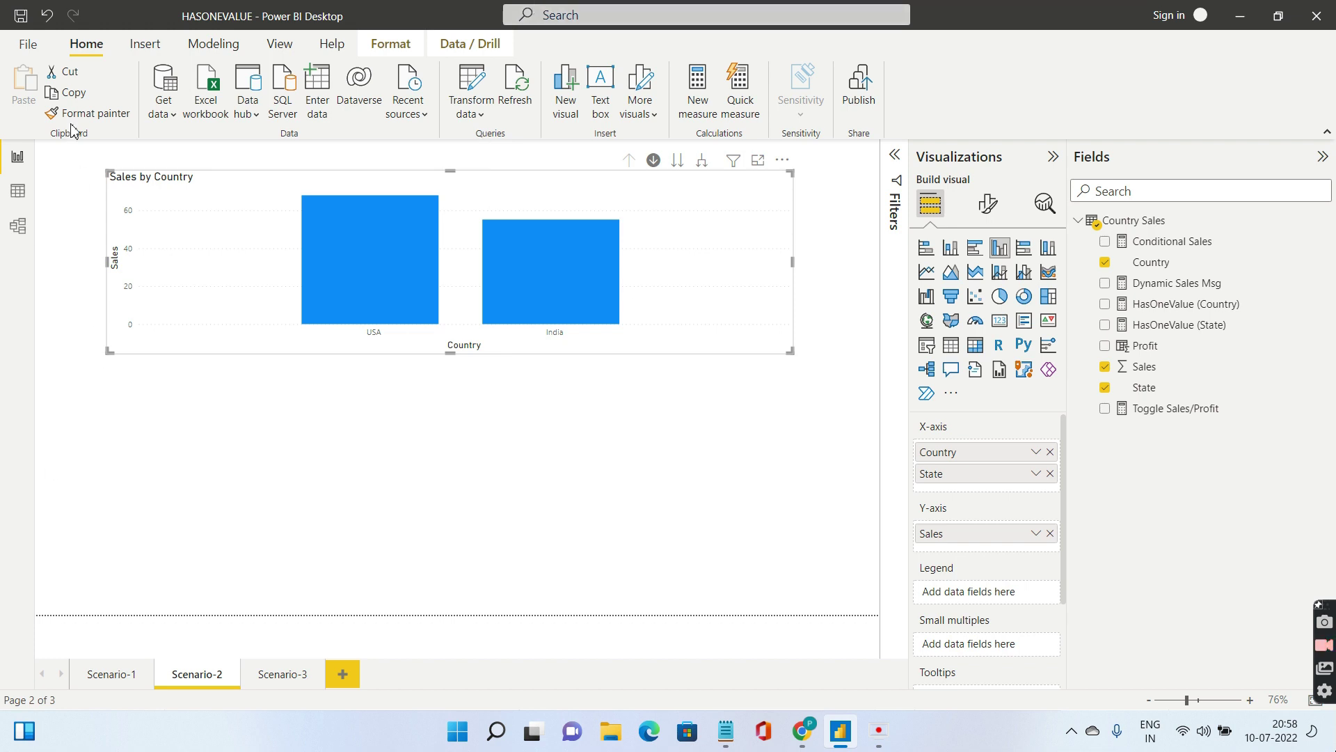
Step: Copy and paste the Sales by Country chart, placing the duplicate below the original
key(ctrl+c)
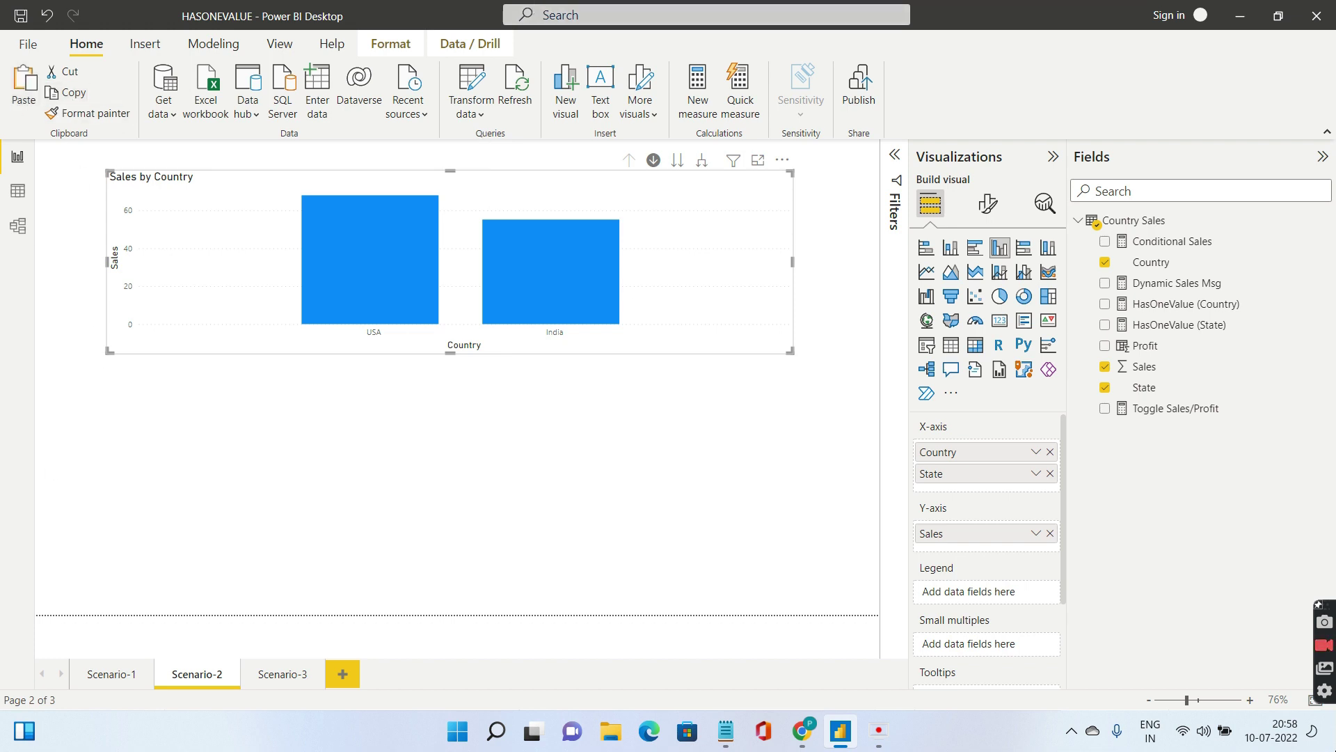
click(23, 90)
drag(555, 203, 555, 426)
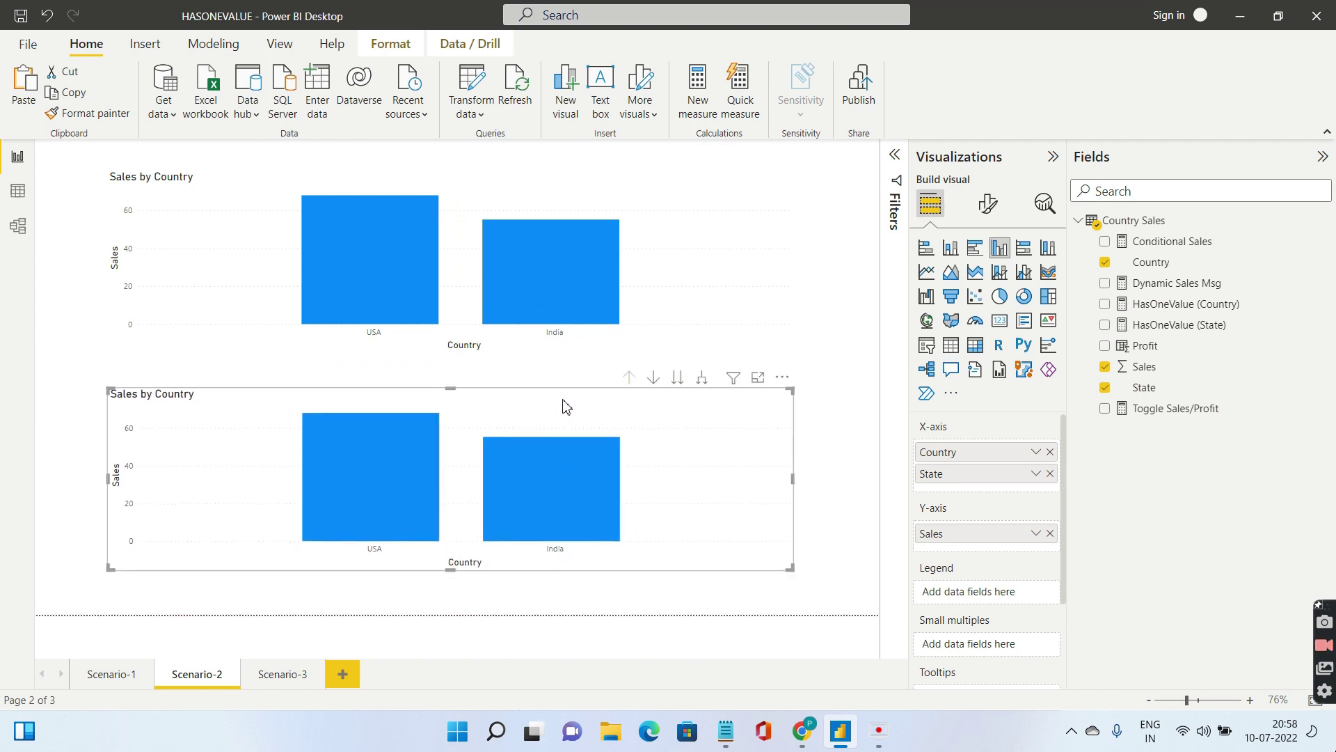
Step: Review the Toggle Sales/Profit DAX: Profit and Sales sums and the IF(HASONEVALUE(State), Prof, Sls) return
click(1169, 412)
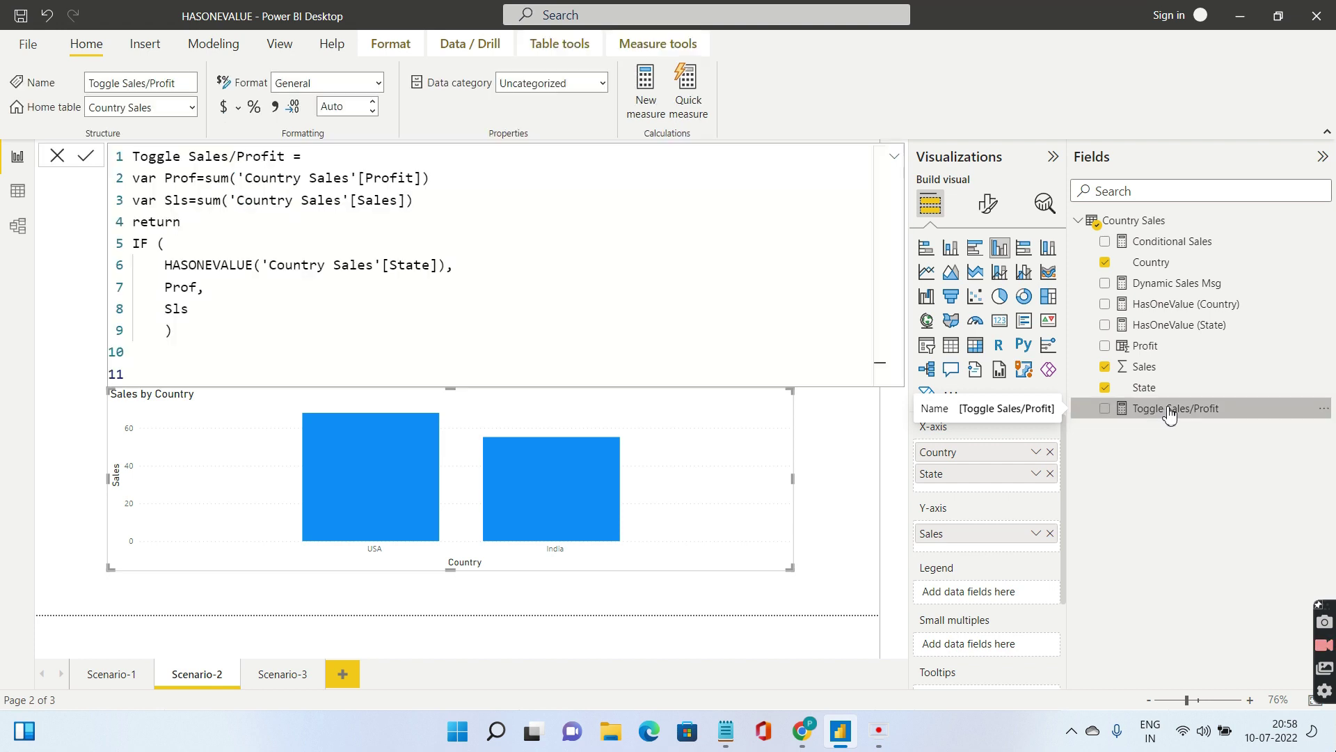
click(430, 286)
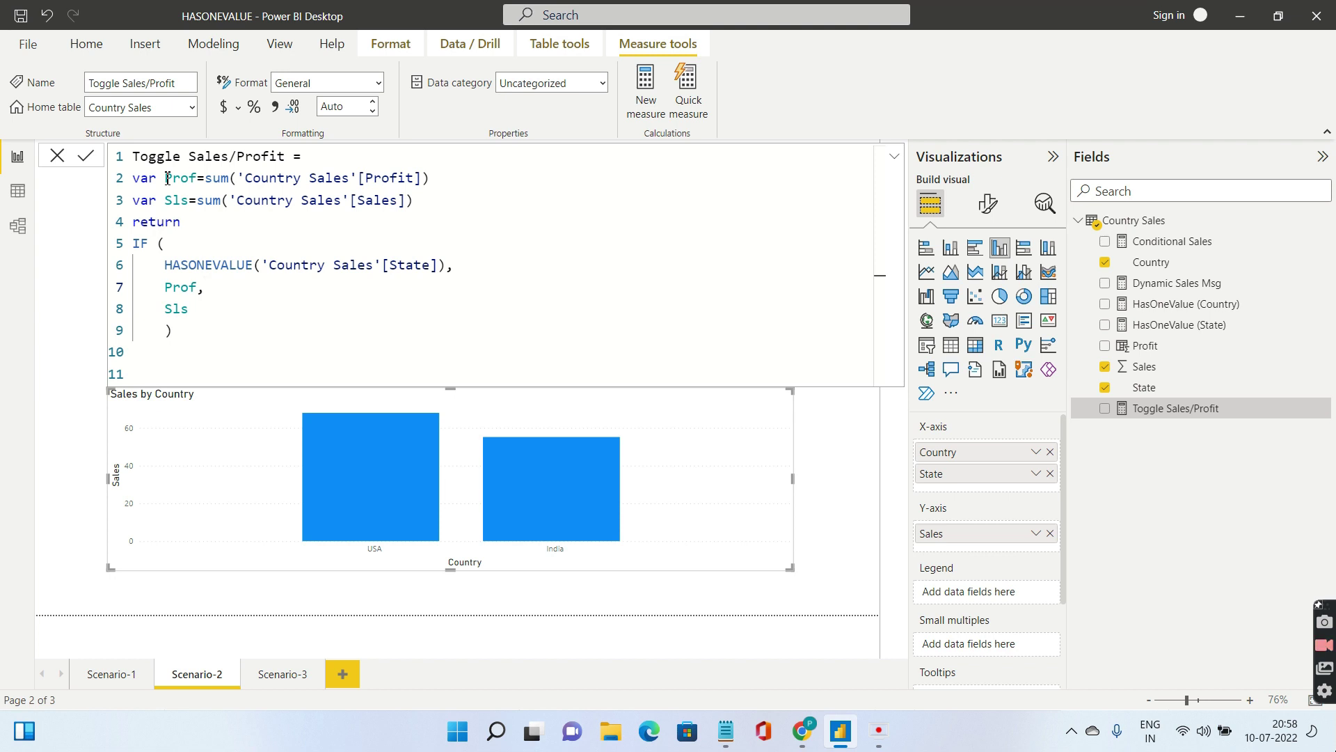
drag(165, 179, 431, 179)
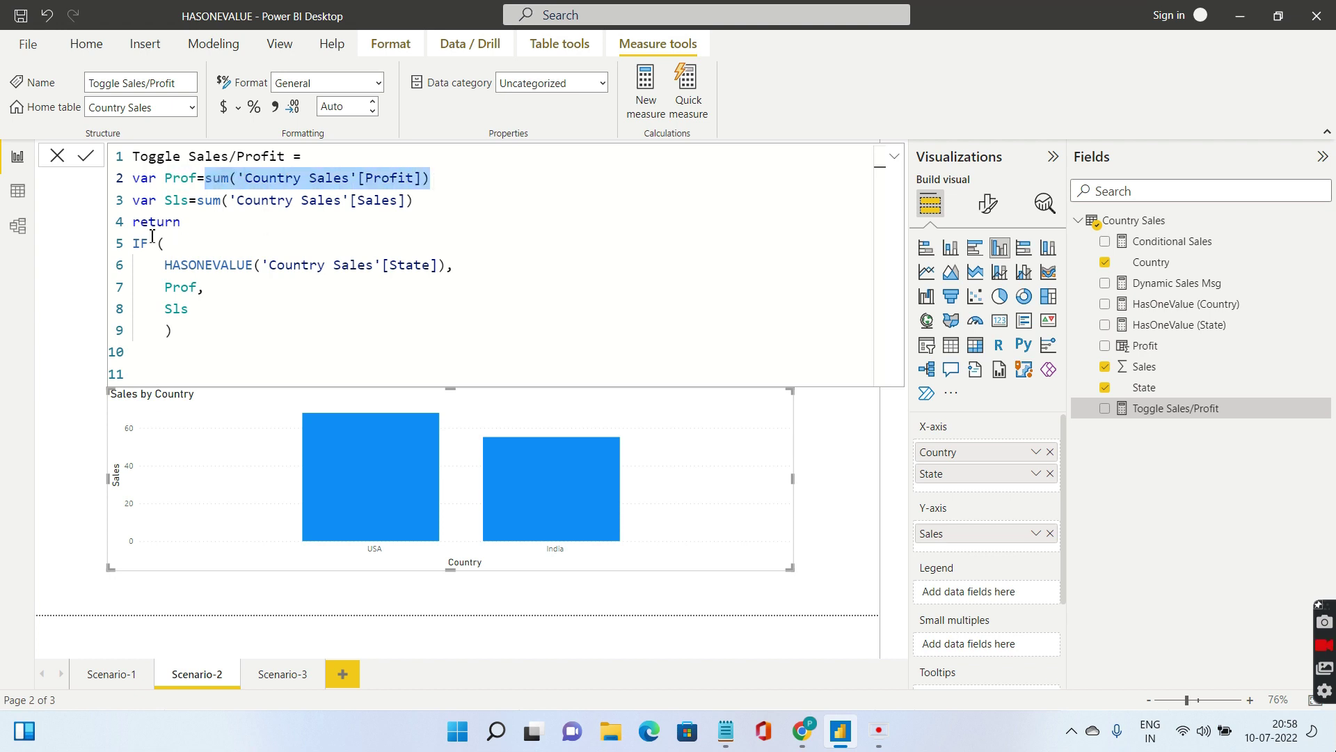
drag(206, 201, 430, 202)
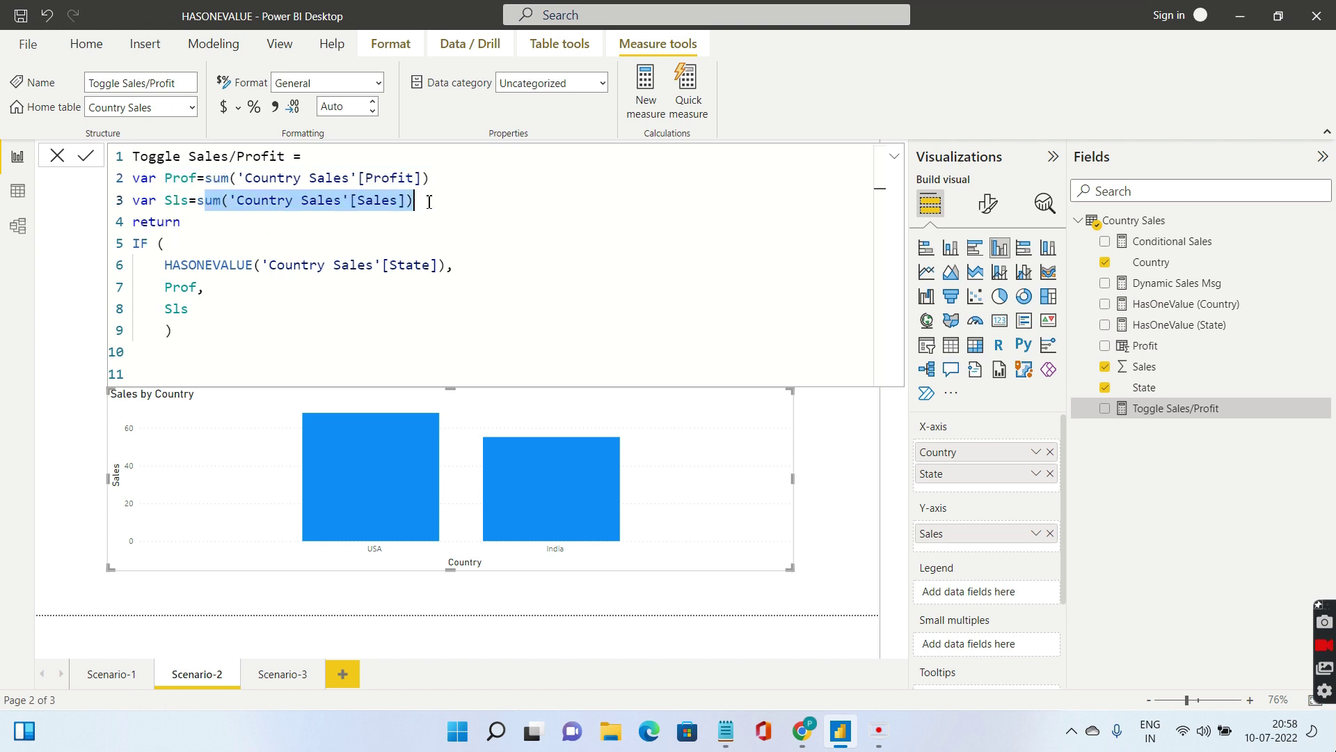
click(173, 223)
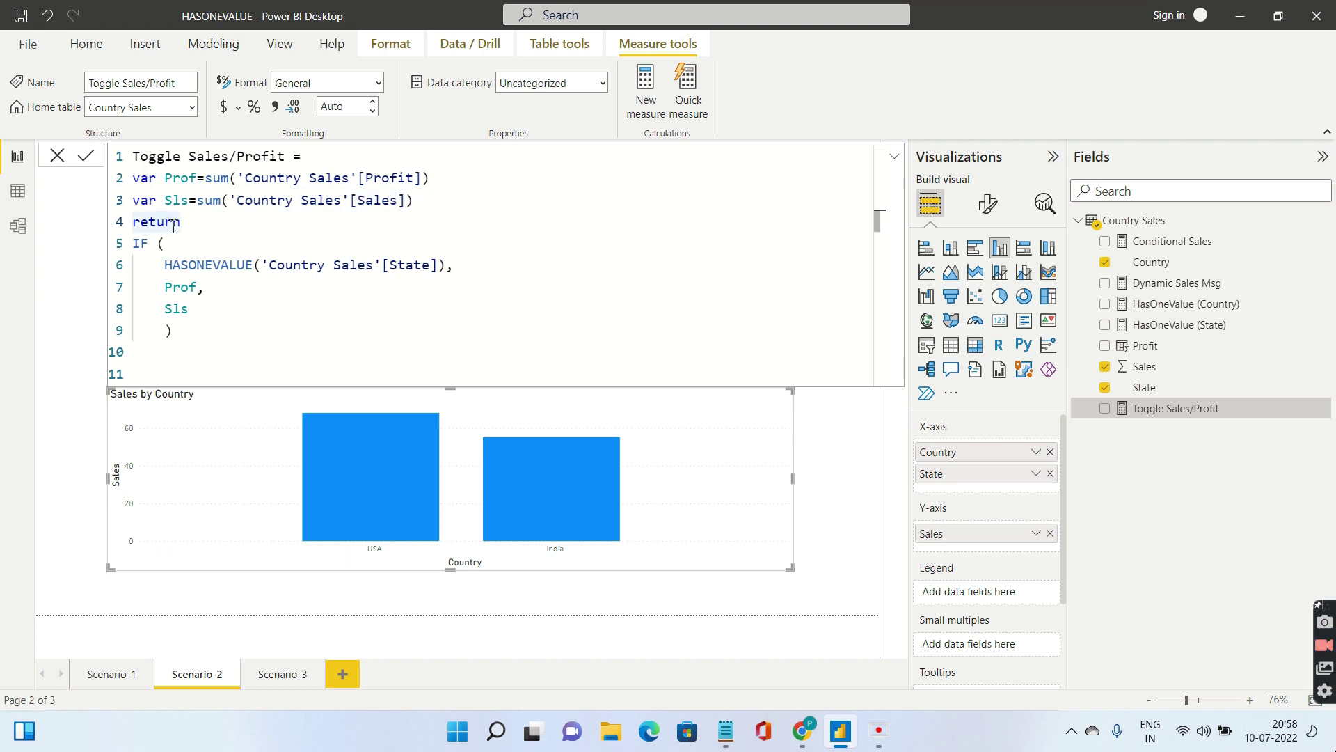
click(161, 244)
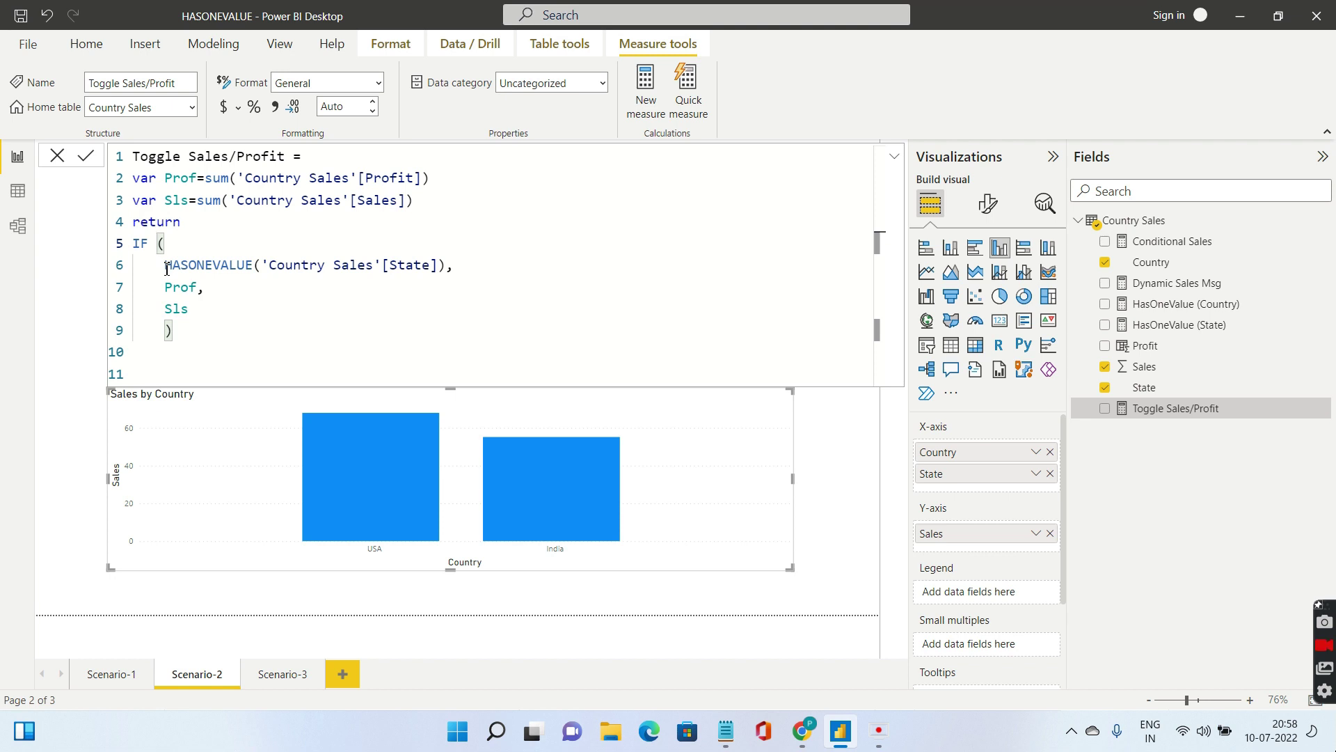
drag(166, 270, 443, 277)
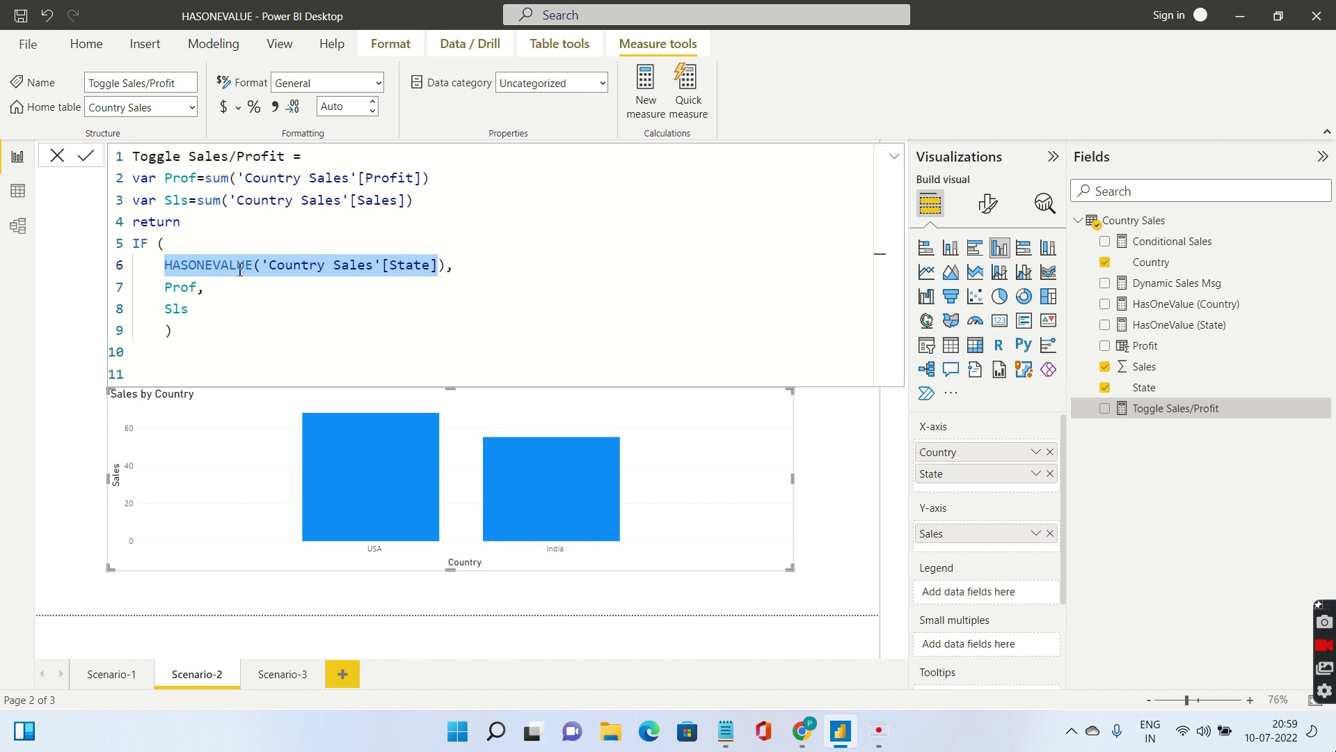
drag(204, 291, 165, 292)
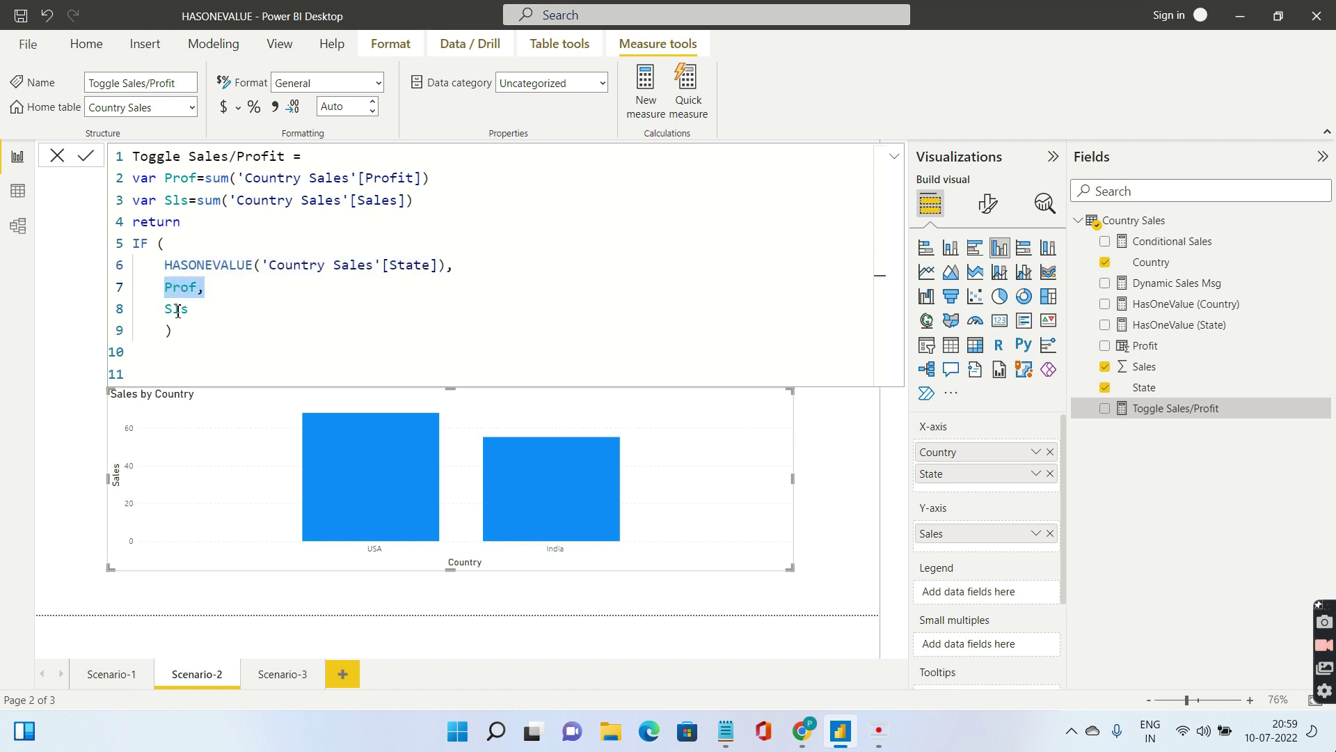
click(178, 311)
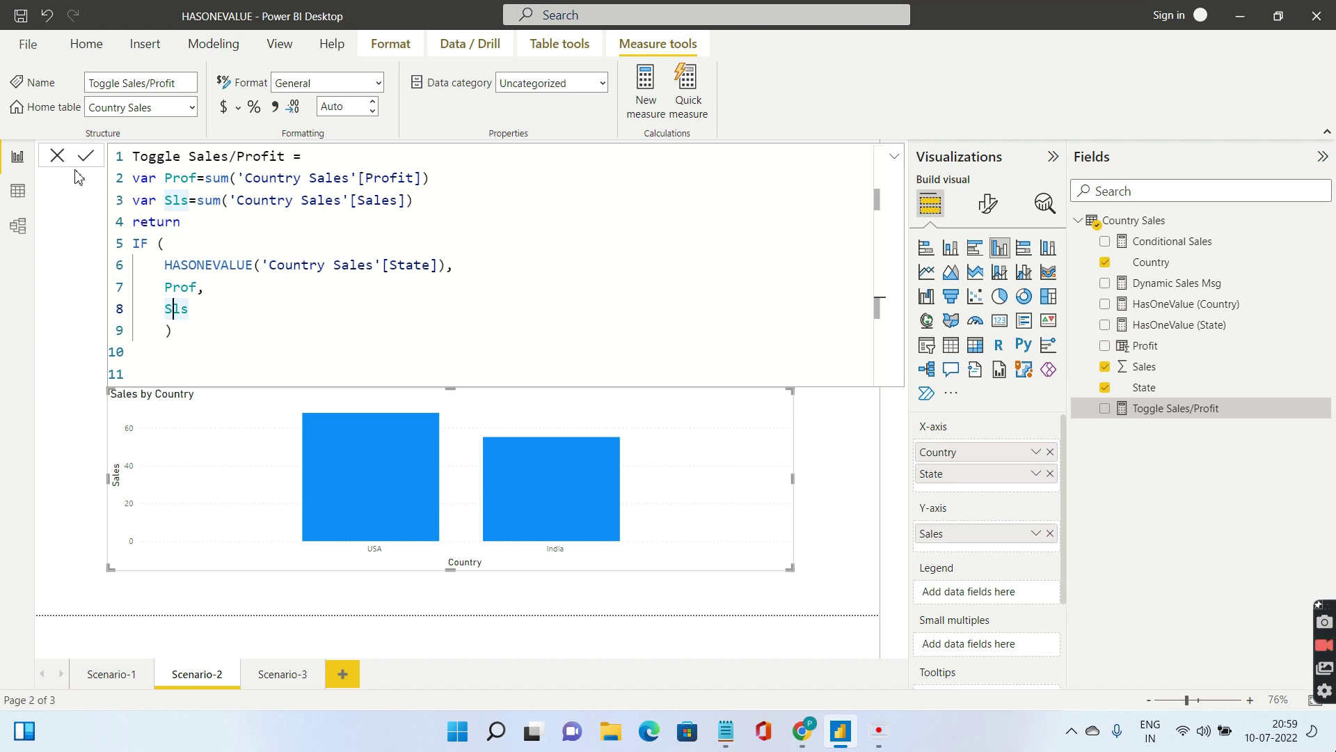
Step: Replace Sales with Toggle Sales/Profit on the lower chart's Y-axis and enable its drill-down
click(58, 157)
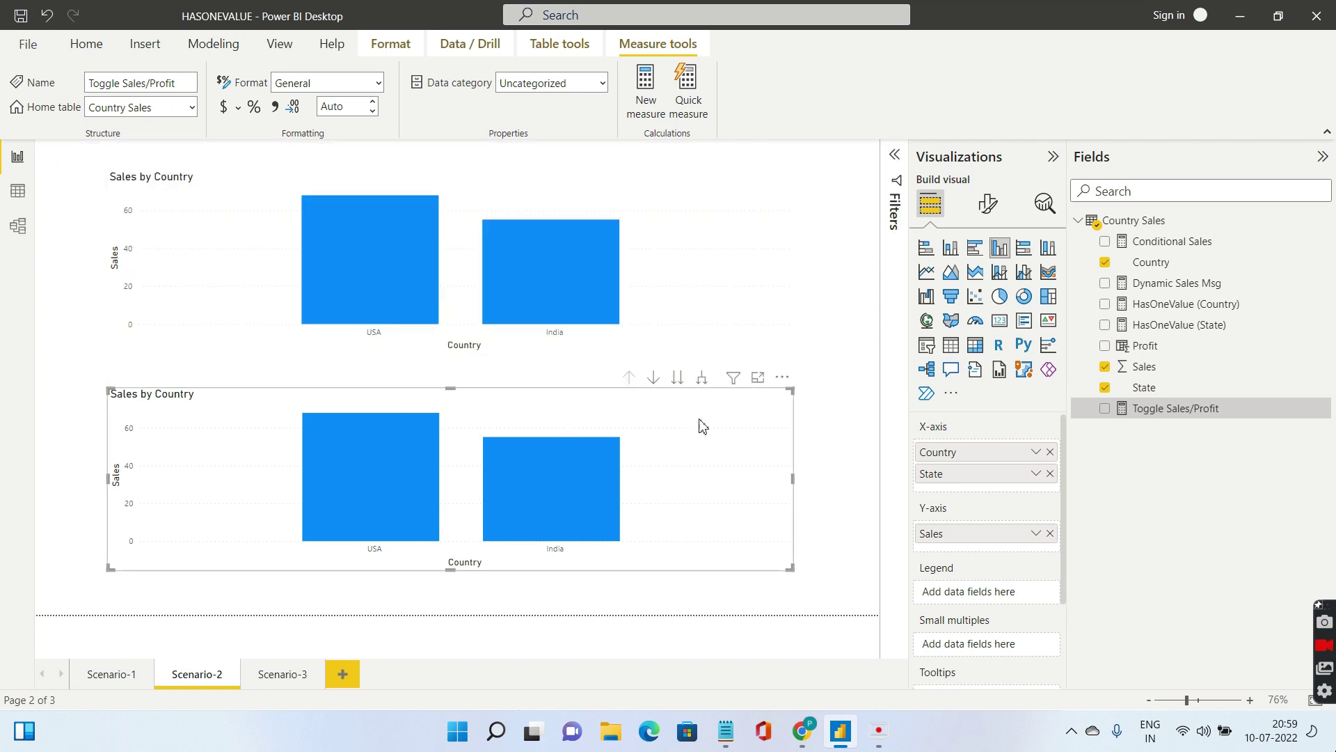
click(1050, 533)
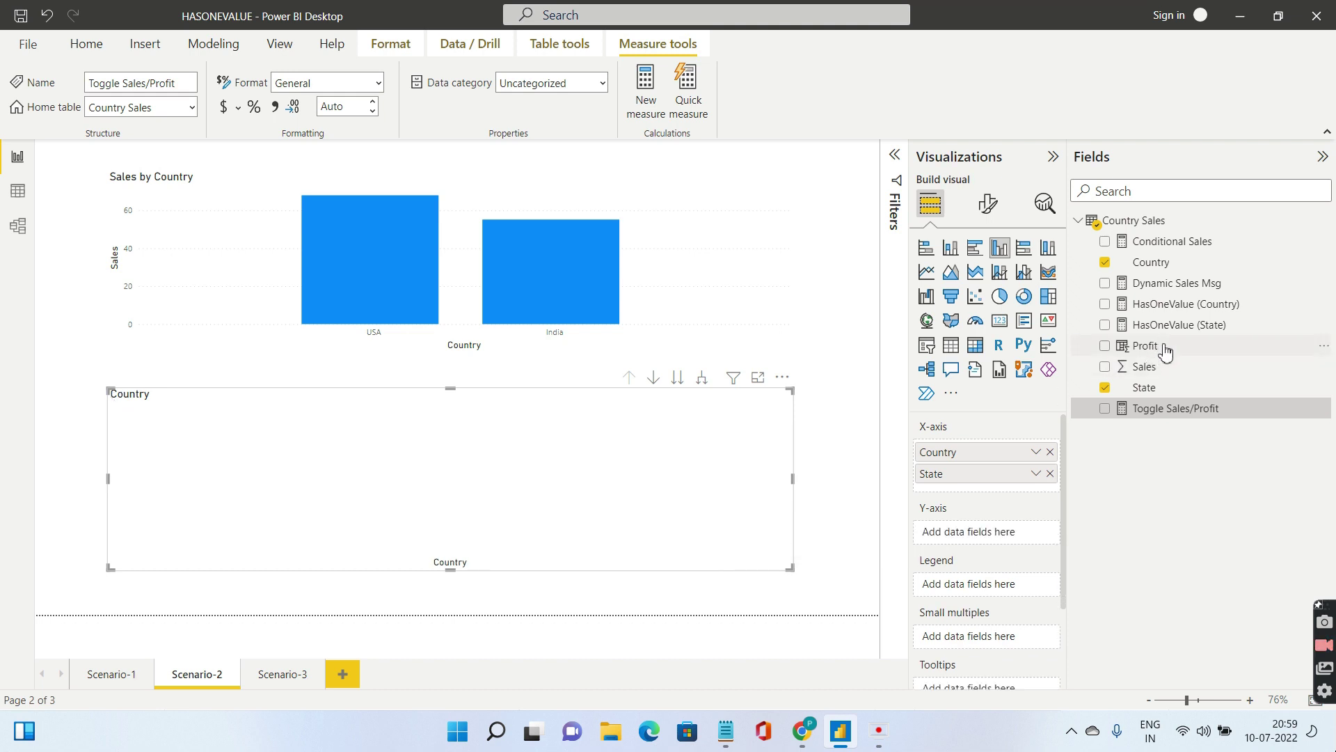
drag(1148, 410, 1007, 538)
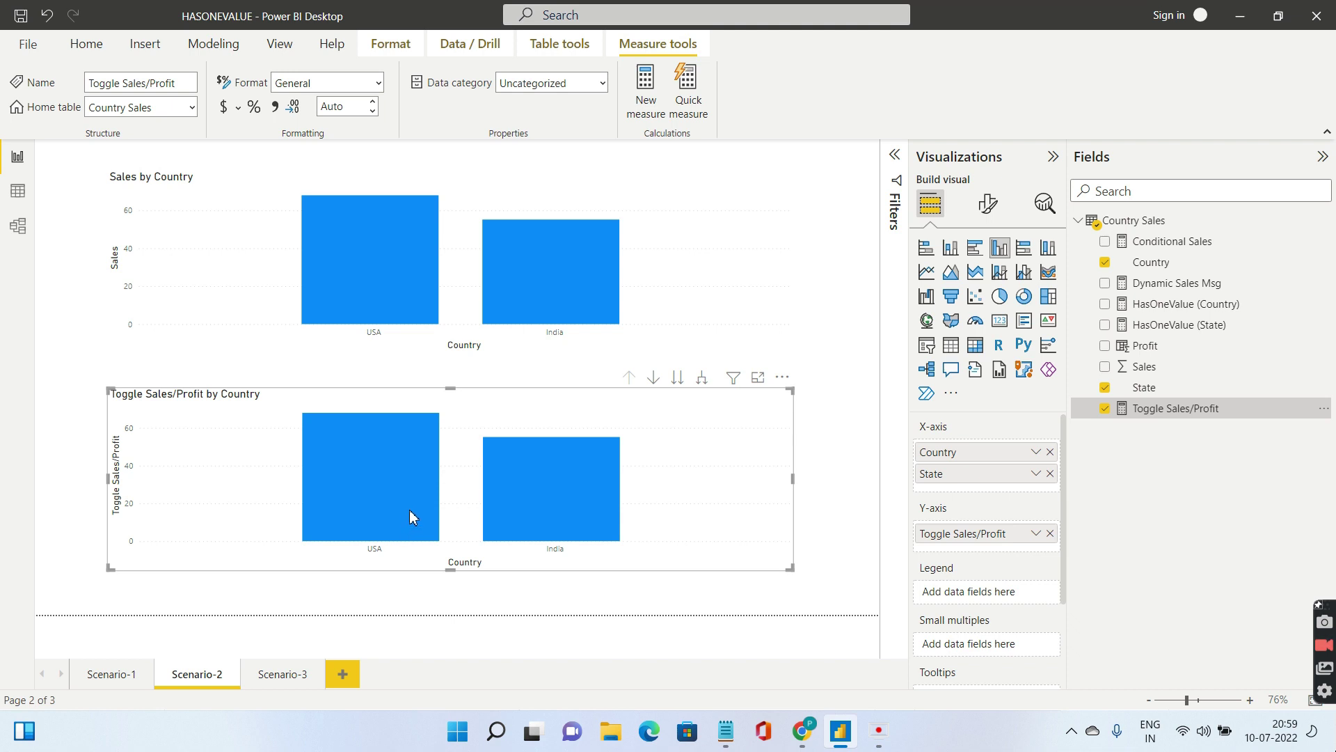
mouse_move(405, 511)
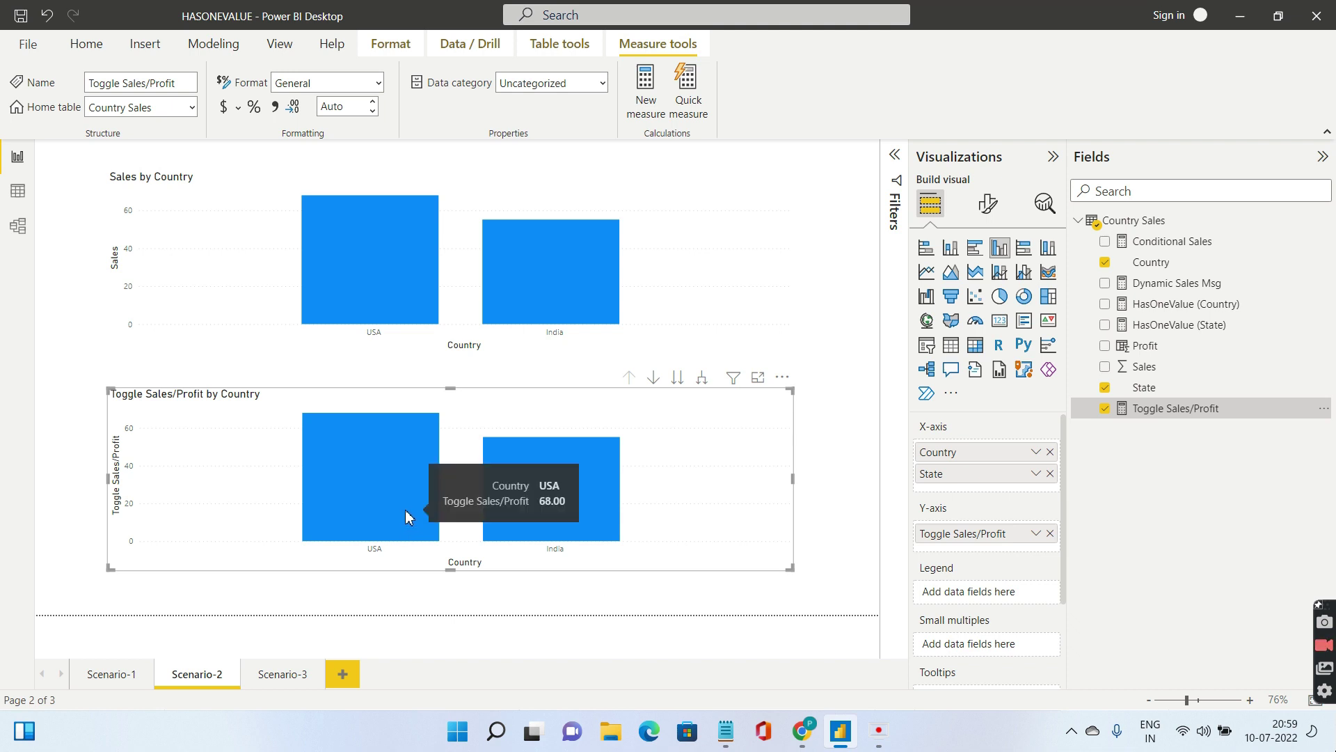
mouse_move(401, 286)
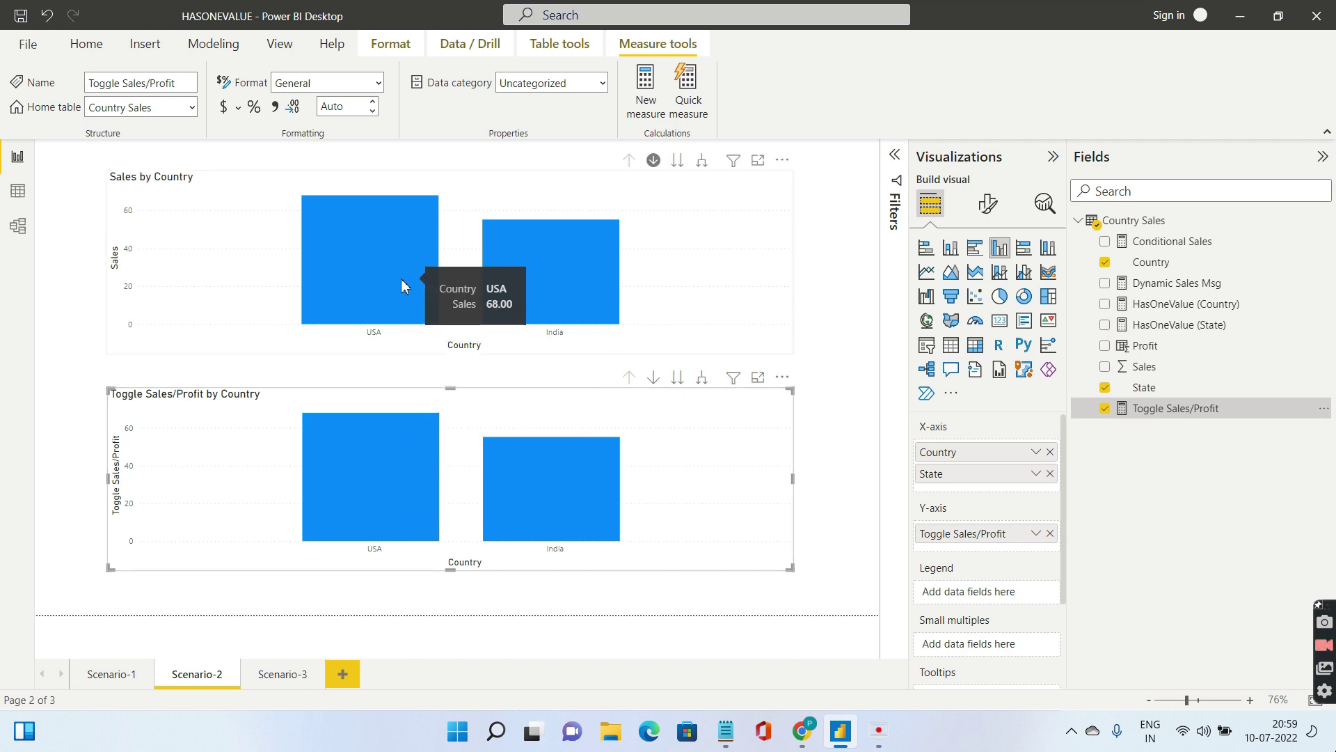
click(652, 377)
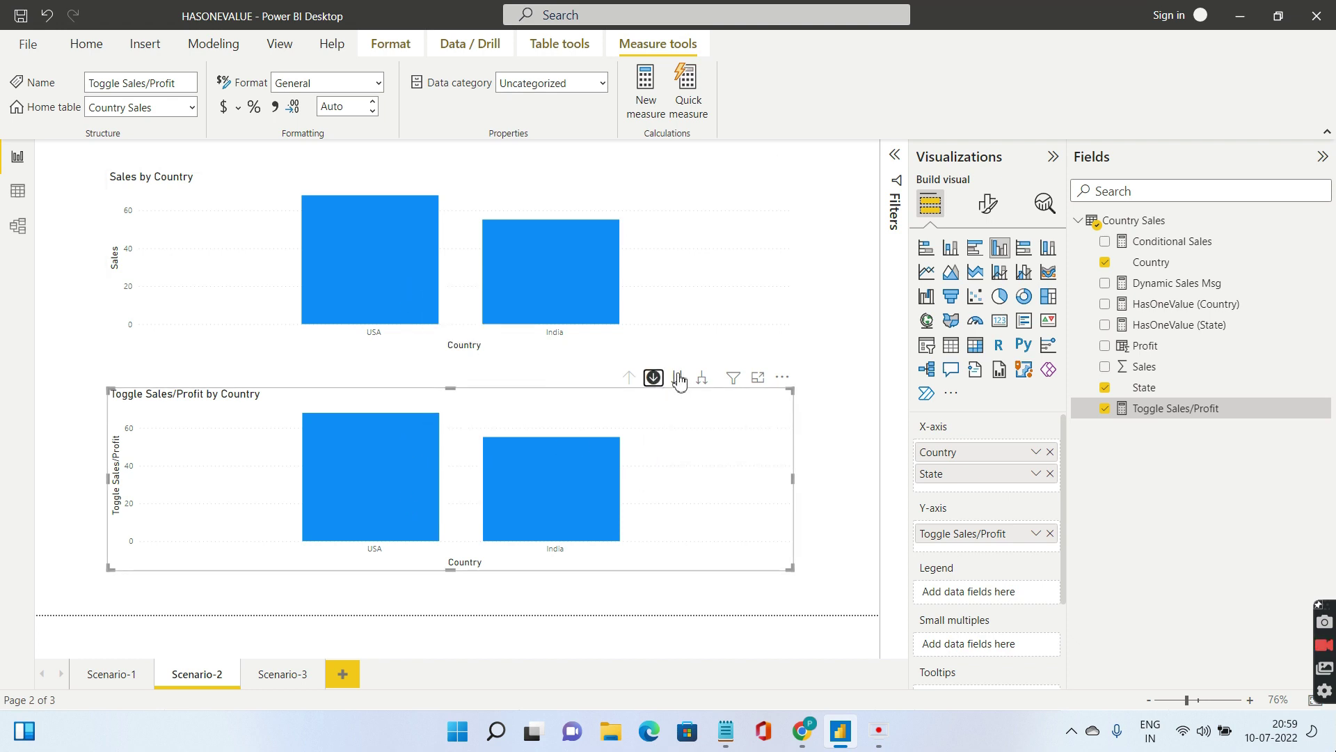
Step: Drill both the lower and upper charts from USA down into its states
click(375, 515)
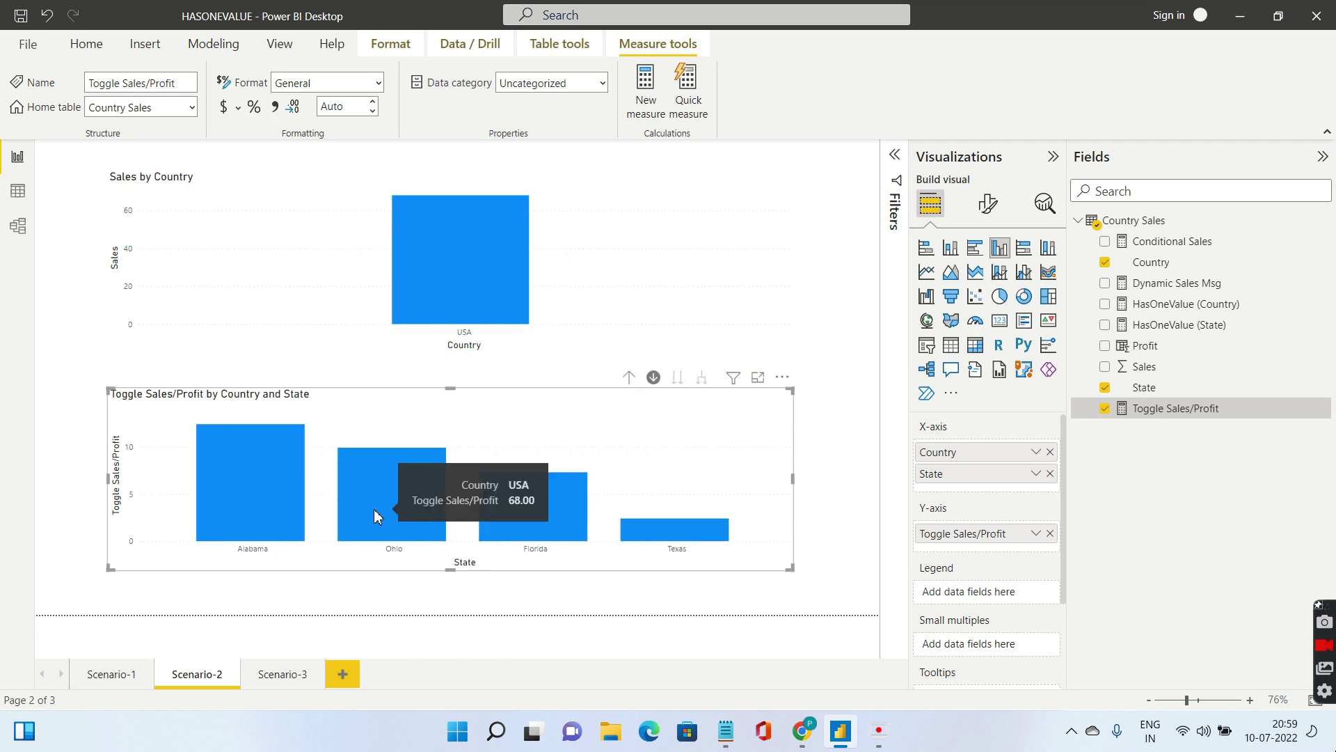
mouse_move(258, 494)
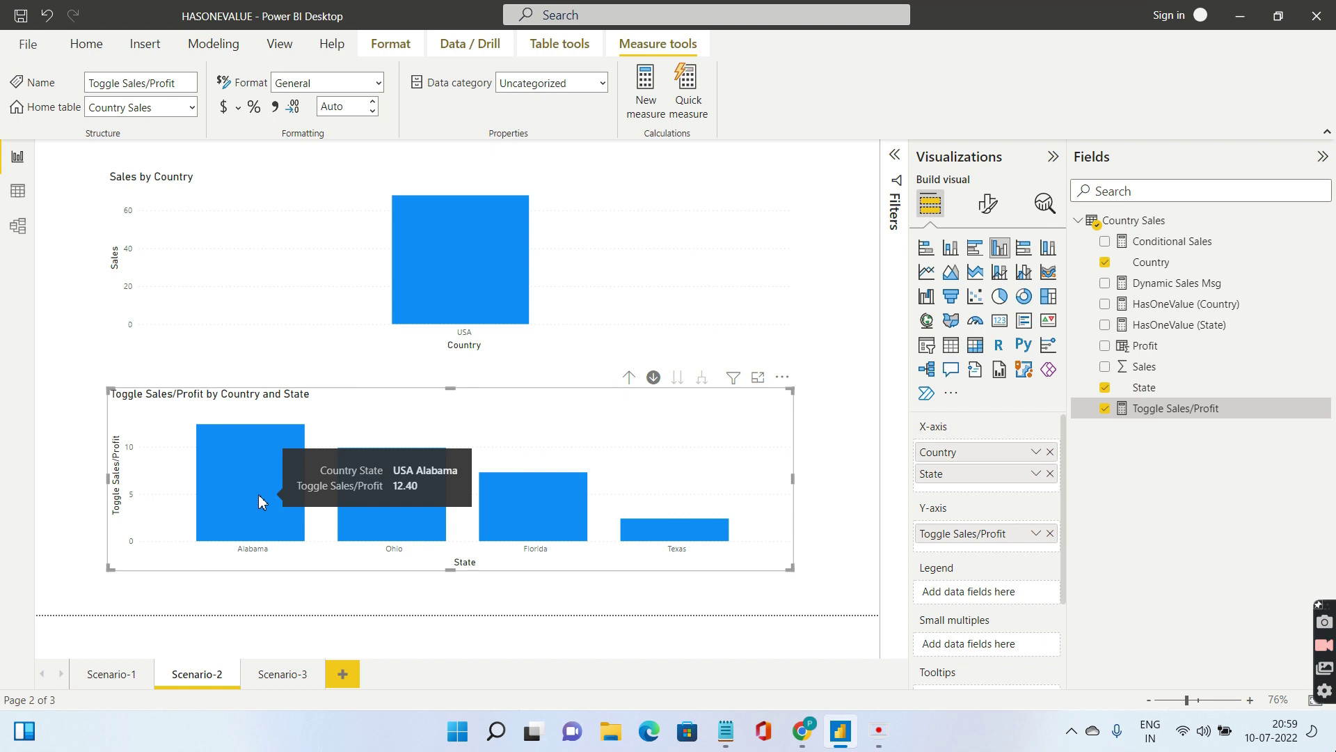
mouse_move(371, 501)
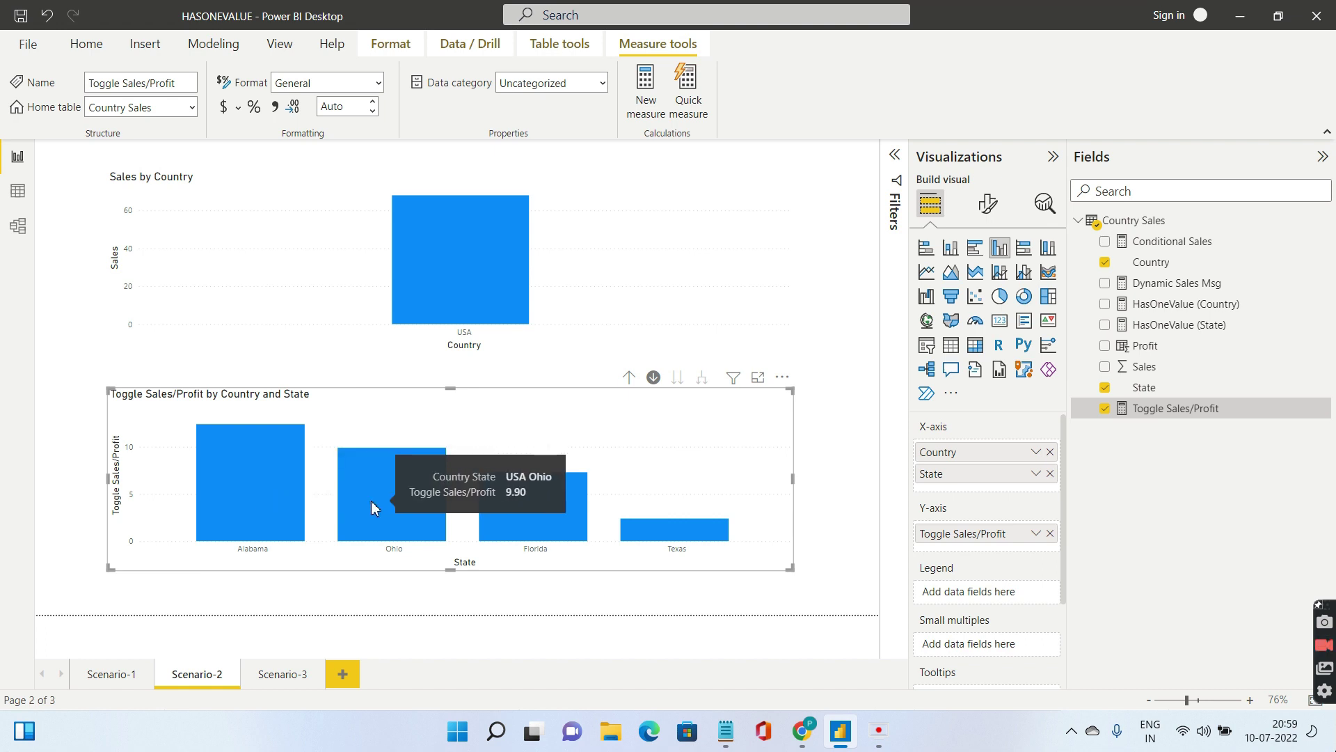
mouse_move(469, 286)
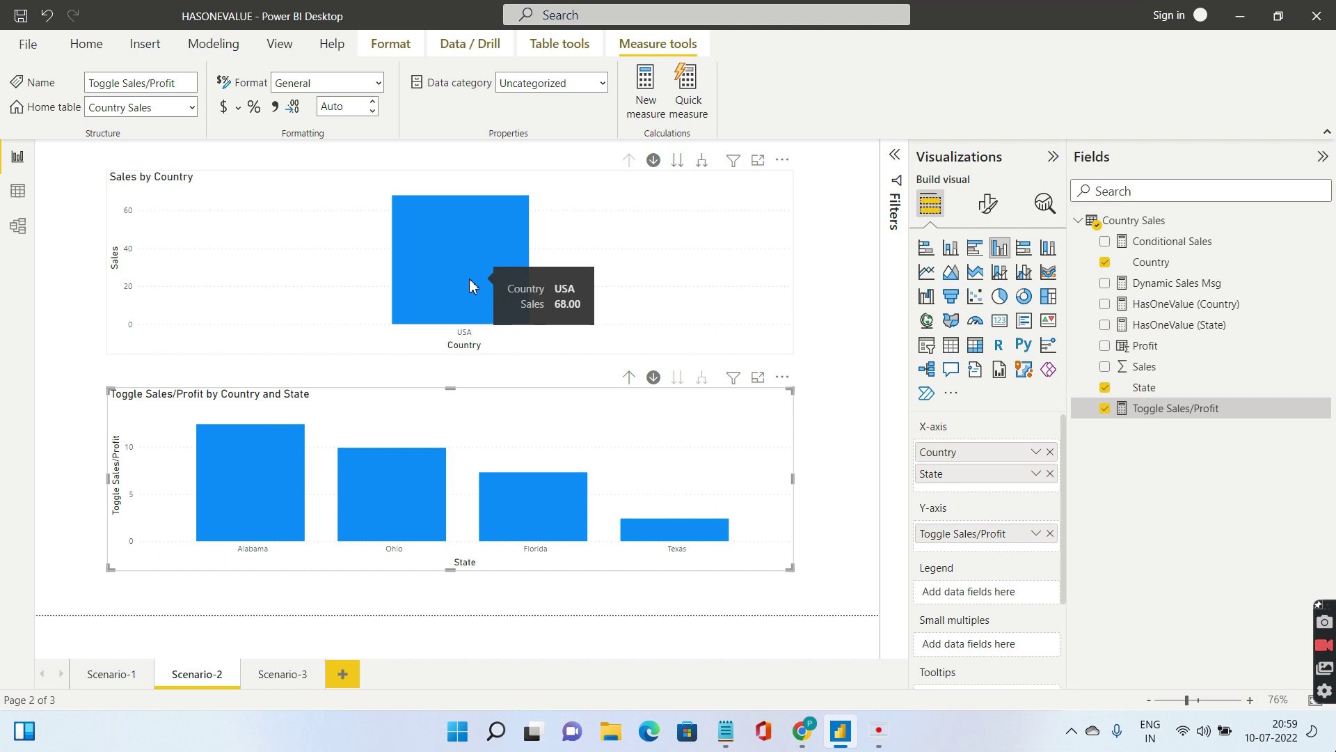
click(469, 278)
mouse_move(283, 315)
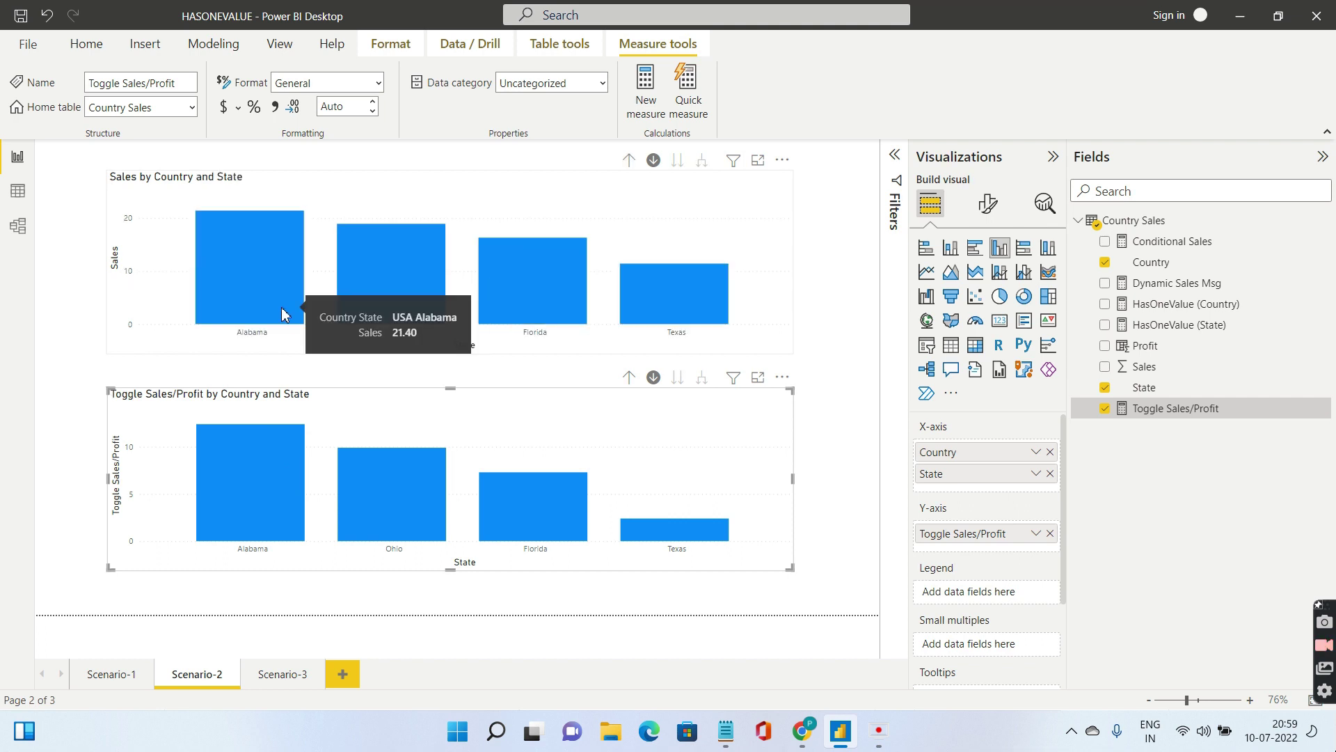
mouse_move(268, 518)
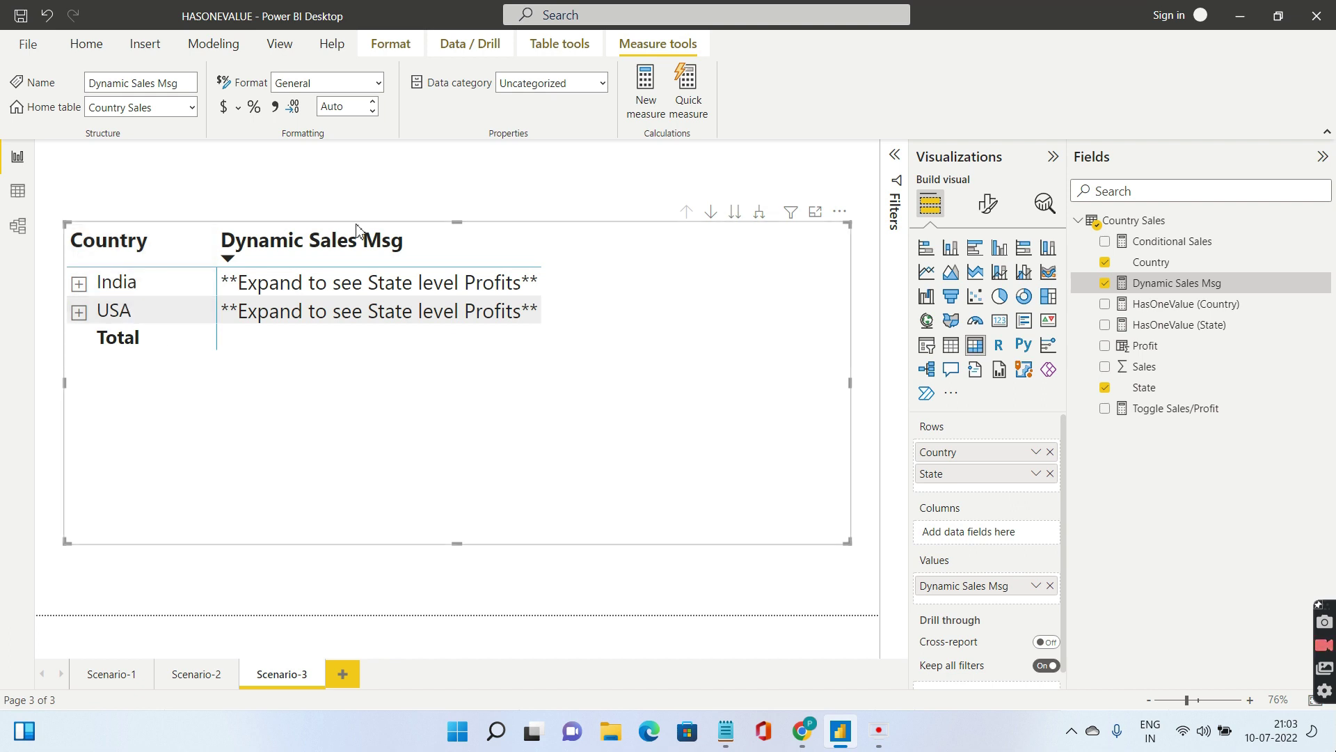
Step: Expand India and USA in the Dynamic Sales Msg matrix to reveal state profits
click(78, 285)
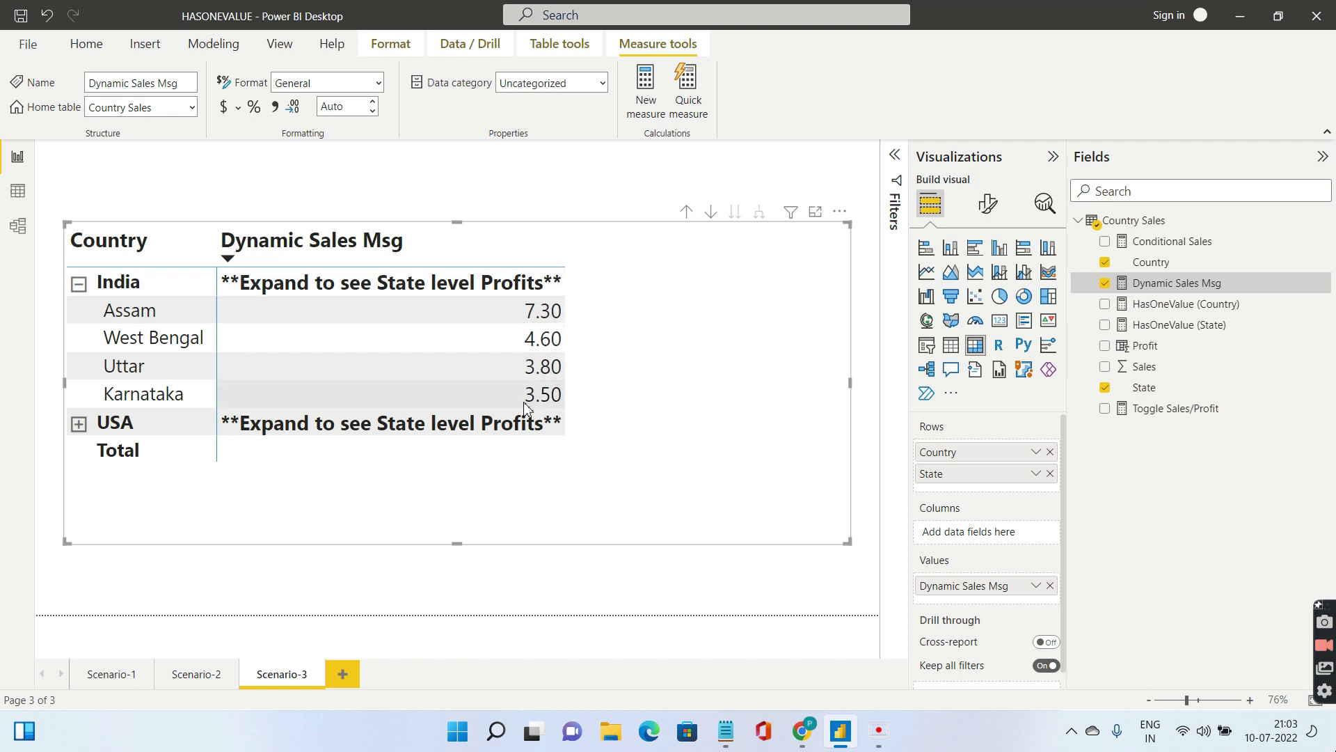
click(78, 425)
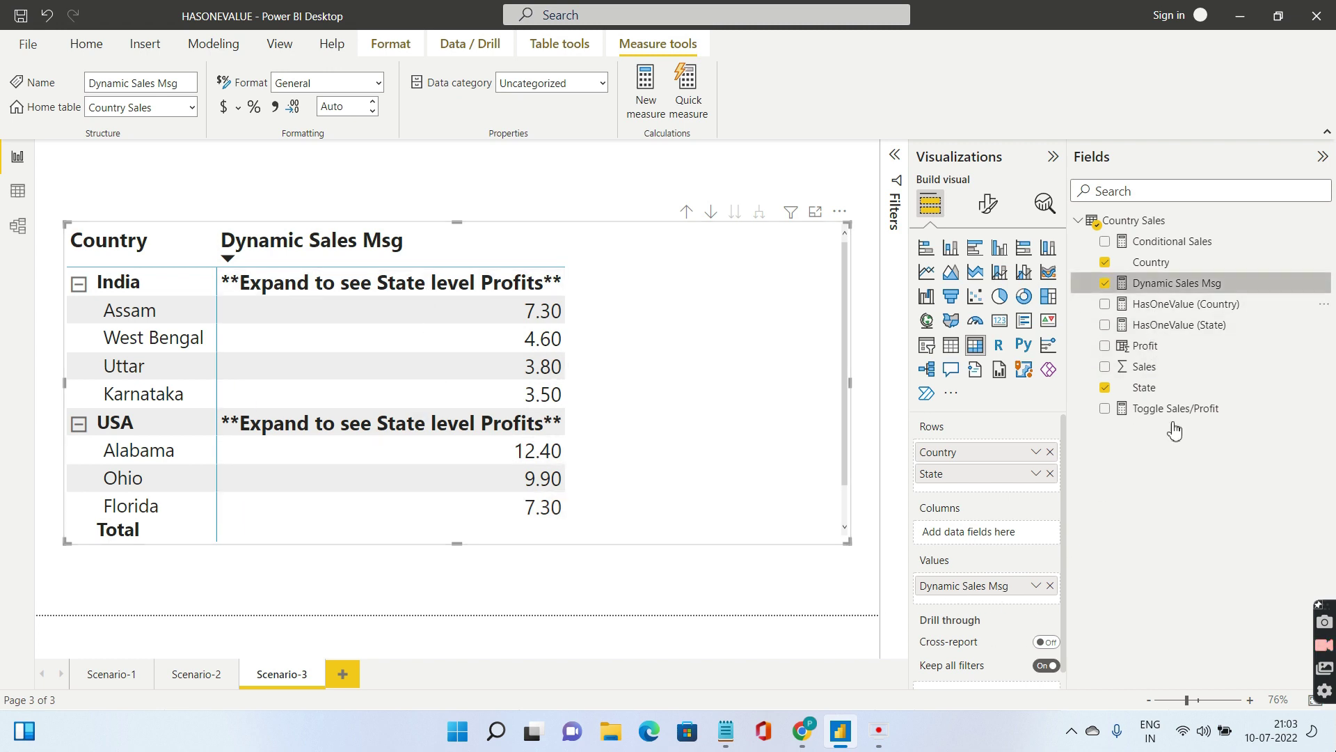
click(1176, 283)
Step: Highlight the formula's HASONEVALUE condition and expand message, collapsing USA and India in the matrix
drag(156, 177, 434, 179)
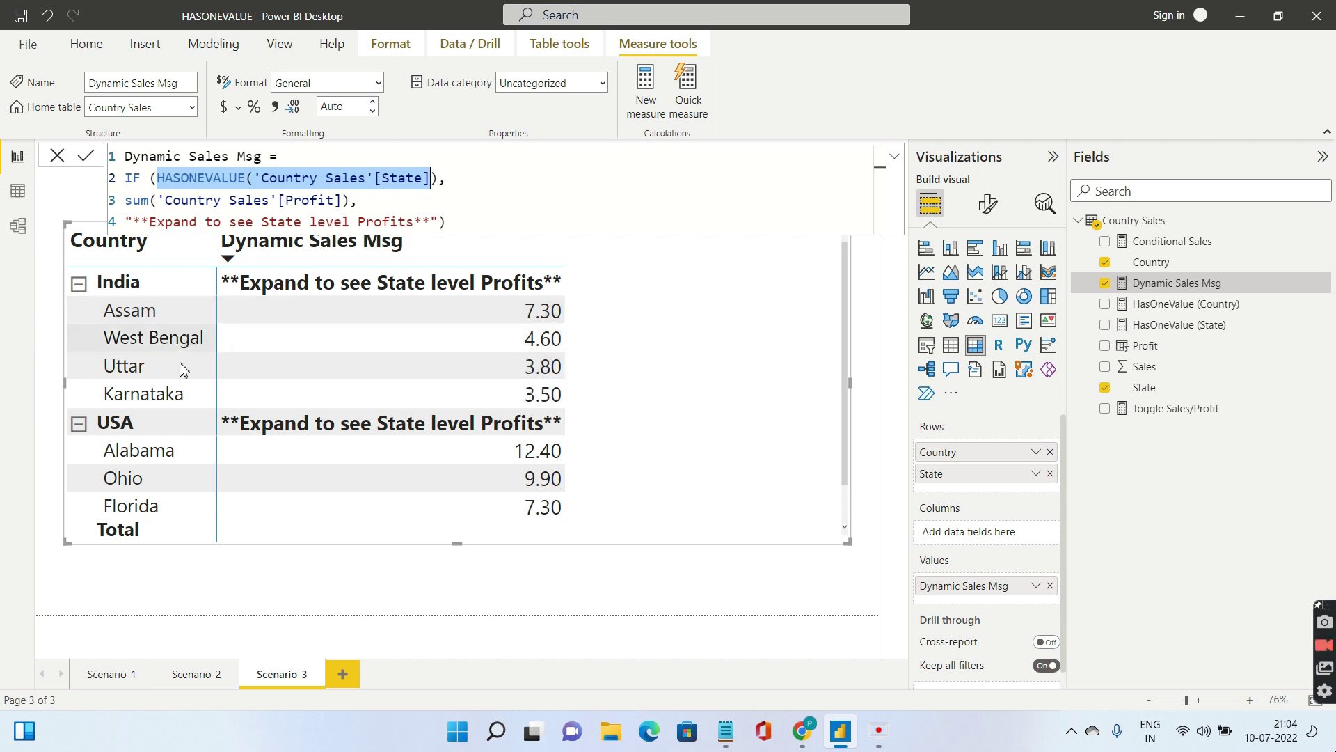
click(81, 294)
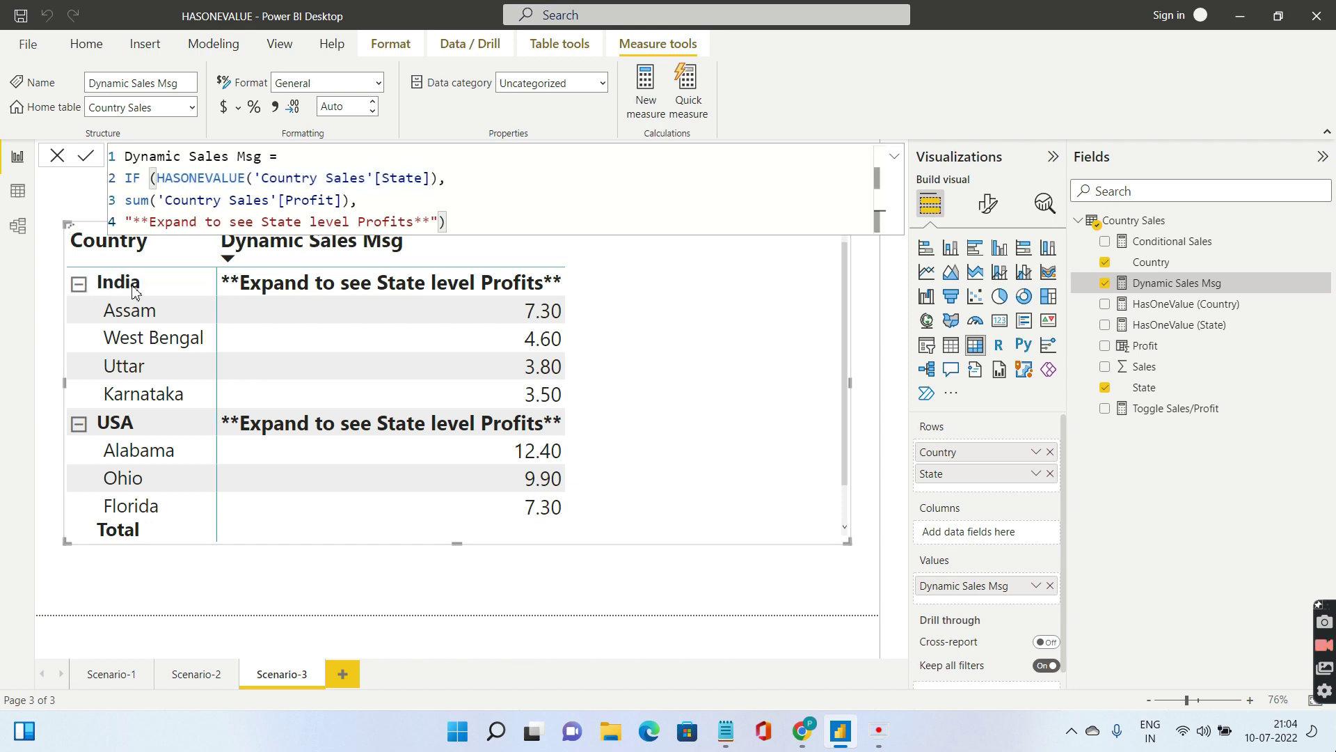
click(78, 424)
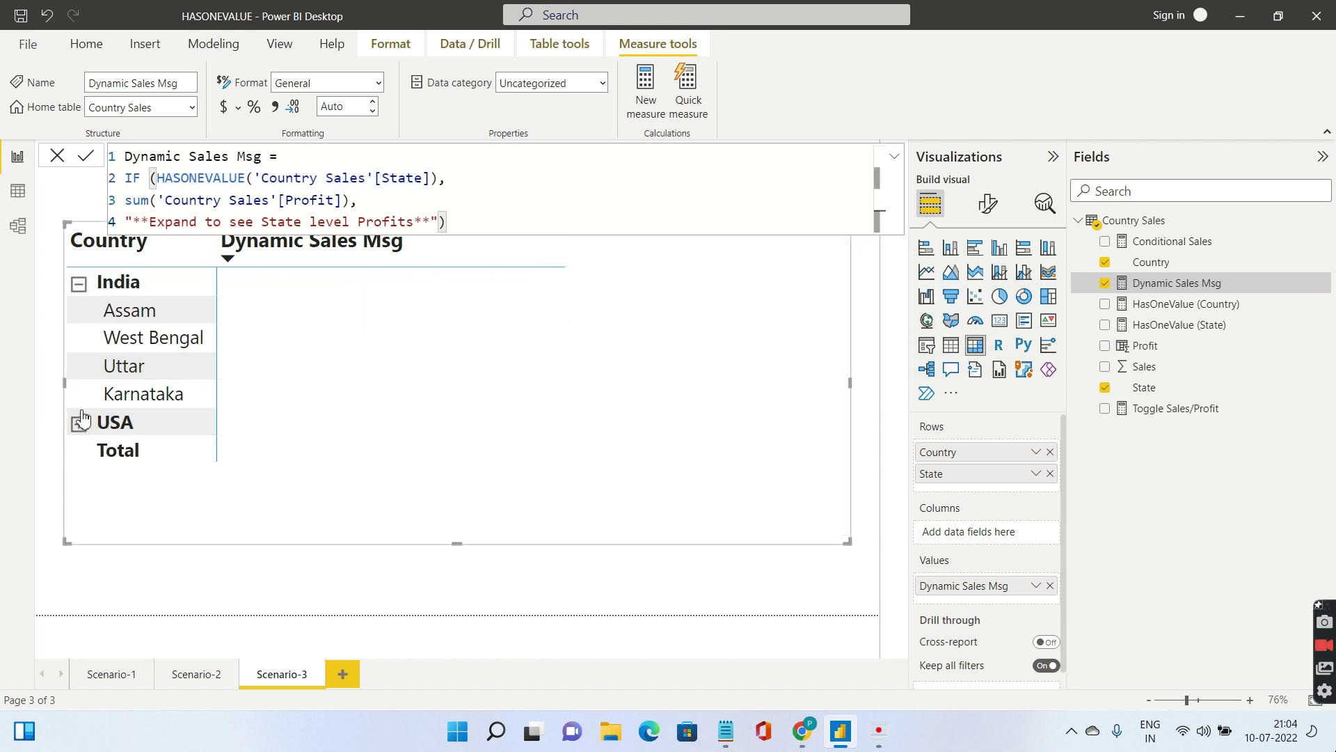
click(79, 284)
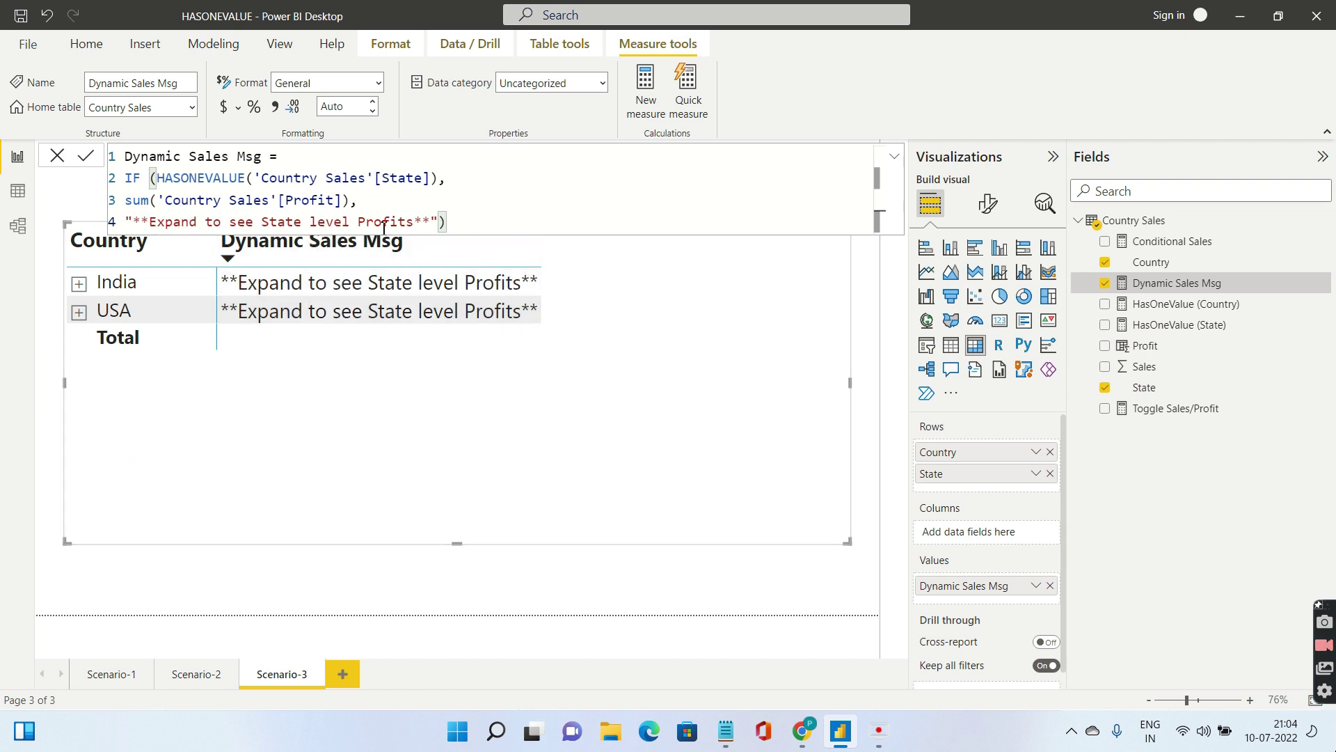
drag(430, 220, 126, 222)
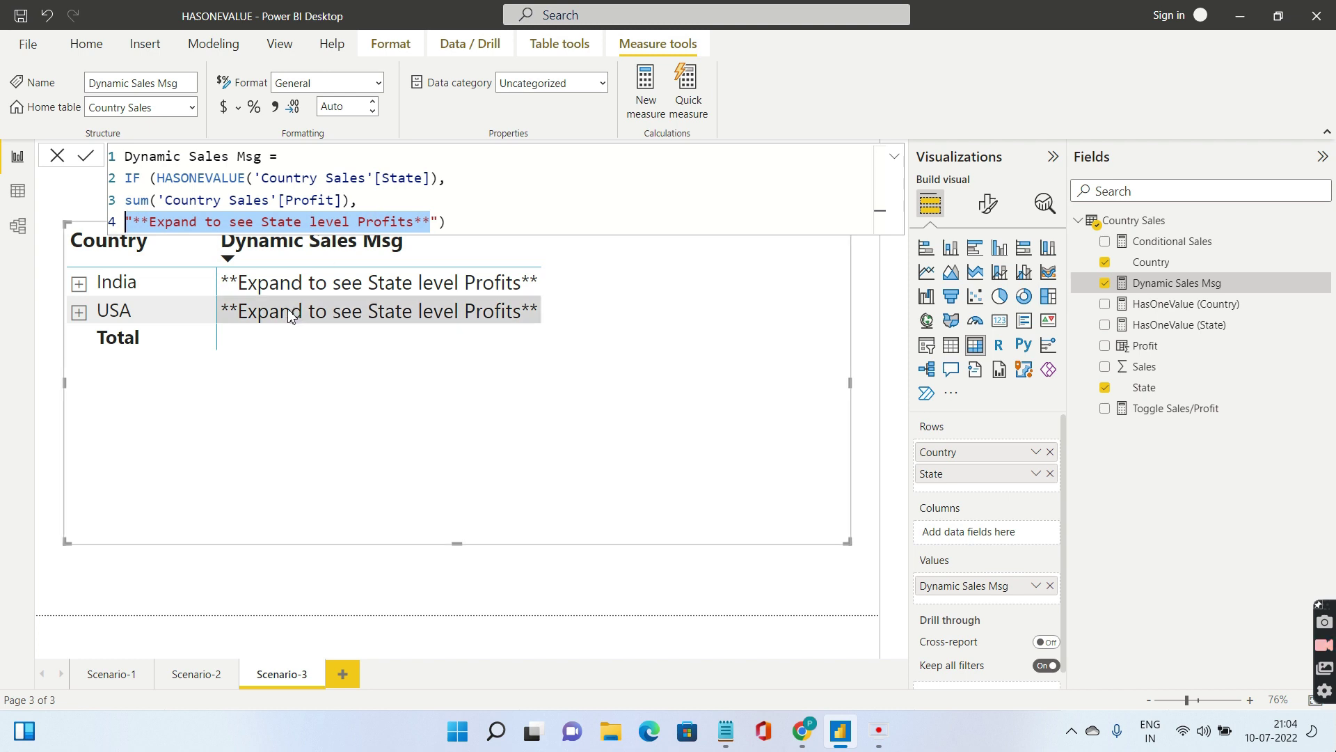
Step: Cancel the Dynamic Sales Msg formula edit unchanged, keeping the matrix collapsed to India and USA
click(56, 158)
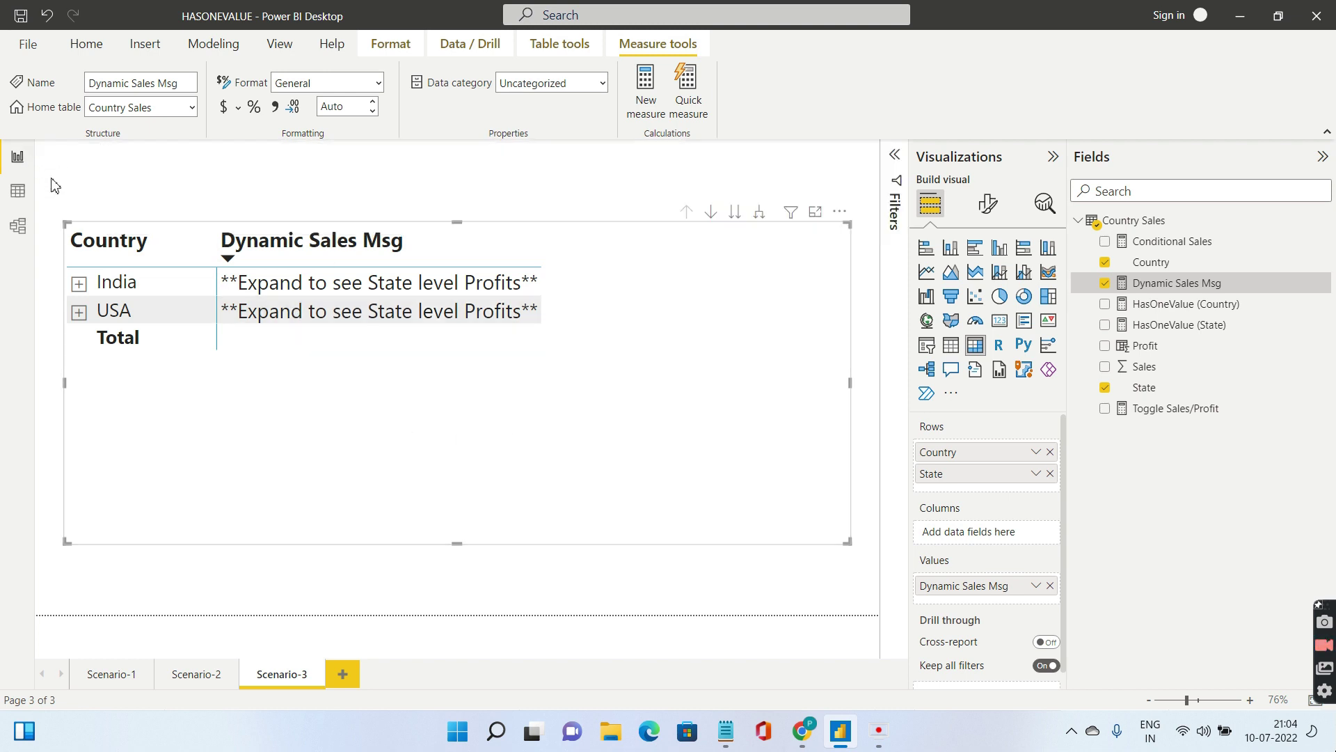